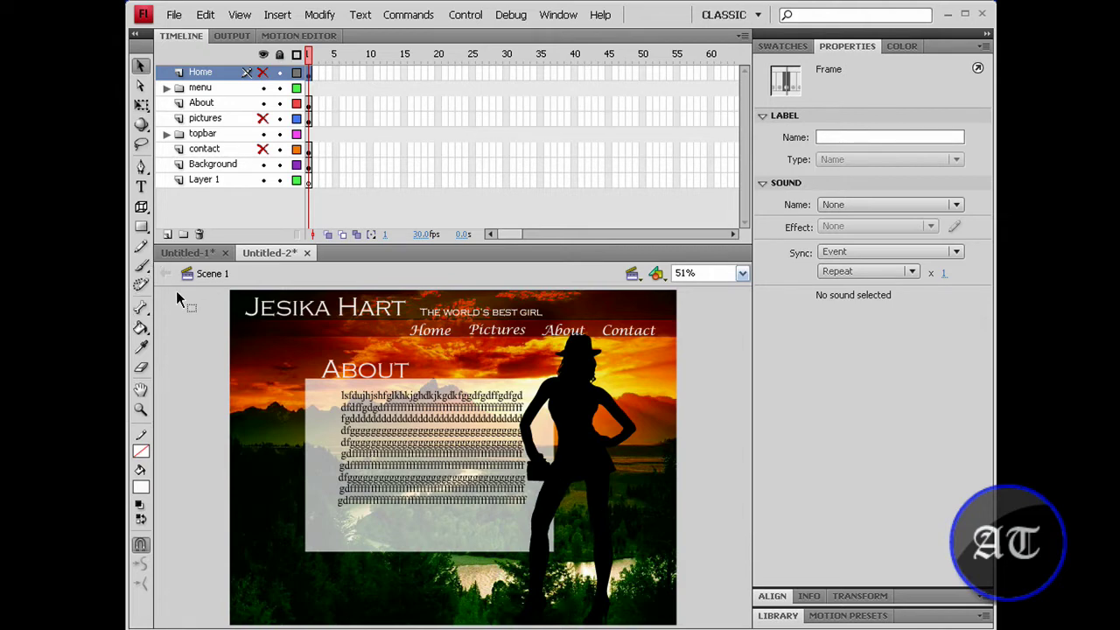
# Add a new layer at the top of the timeline and name it 'AS3/labels'.
pyautogui.click(166, 234)
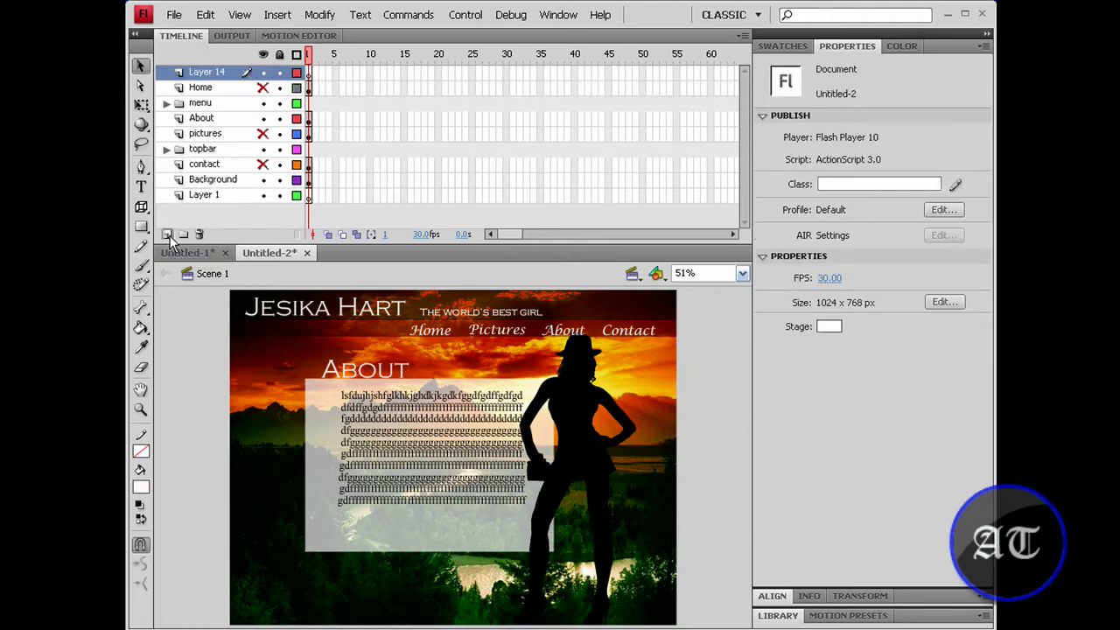
pyautogui.doubleClick(207, 71)
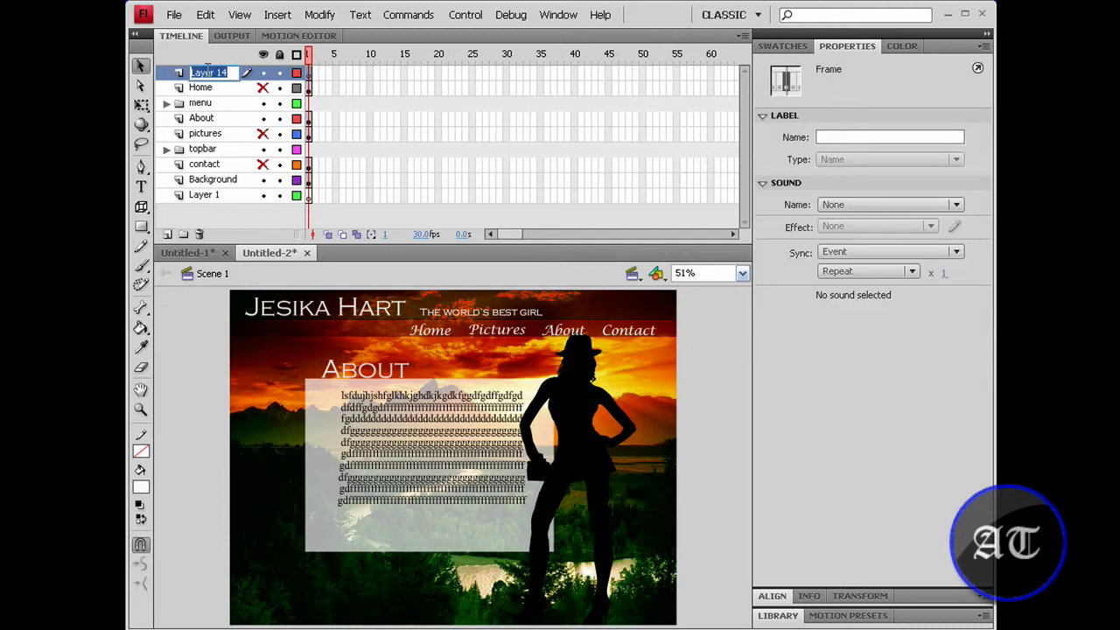
pyautogui.write('AS3/labels')
pyautogui.press('Return')
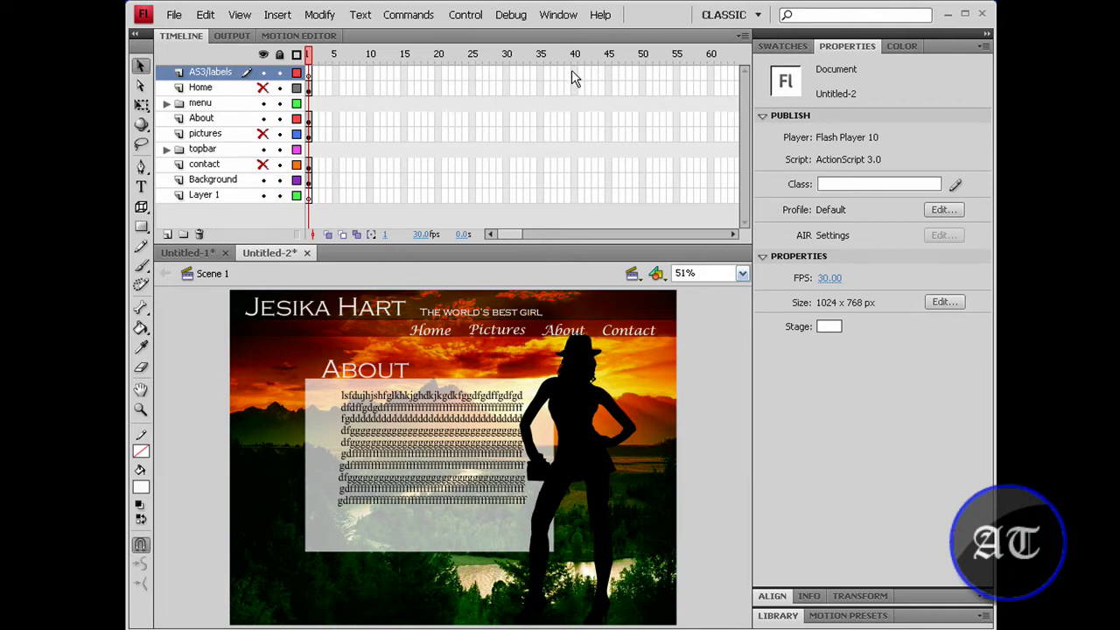
# Insert frames across all layers so each one runs to frame 40.
pyautogui.moveTo(575, 70); pyautogui.dragTo(577, 198)
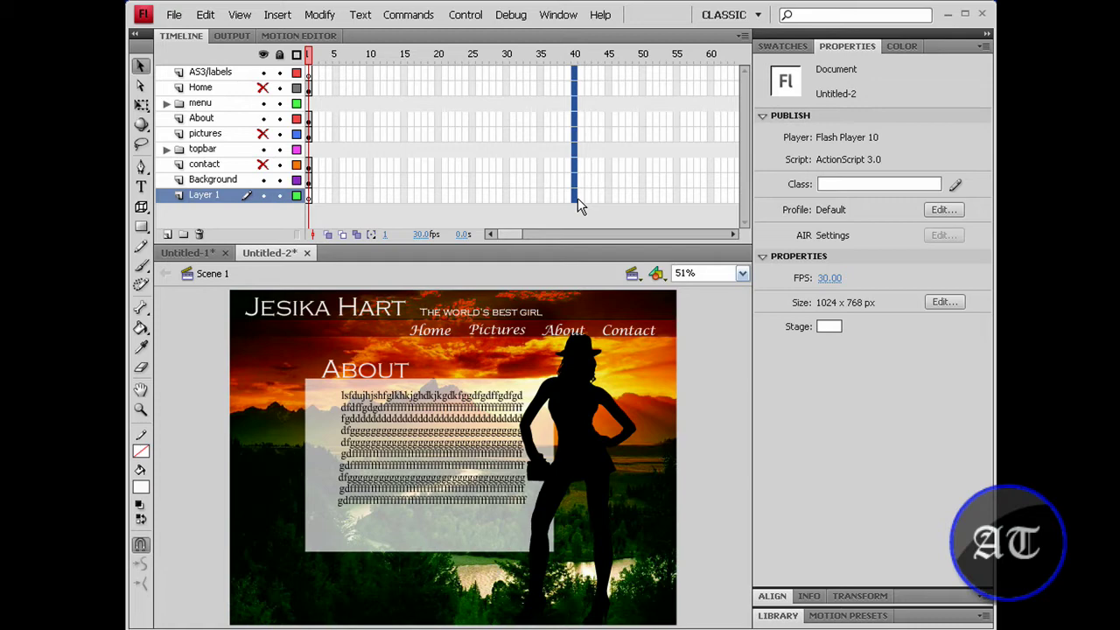
pyautogui.press('F5')
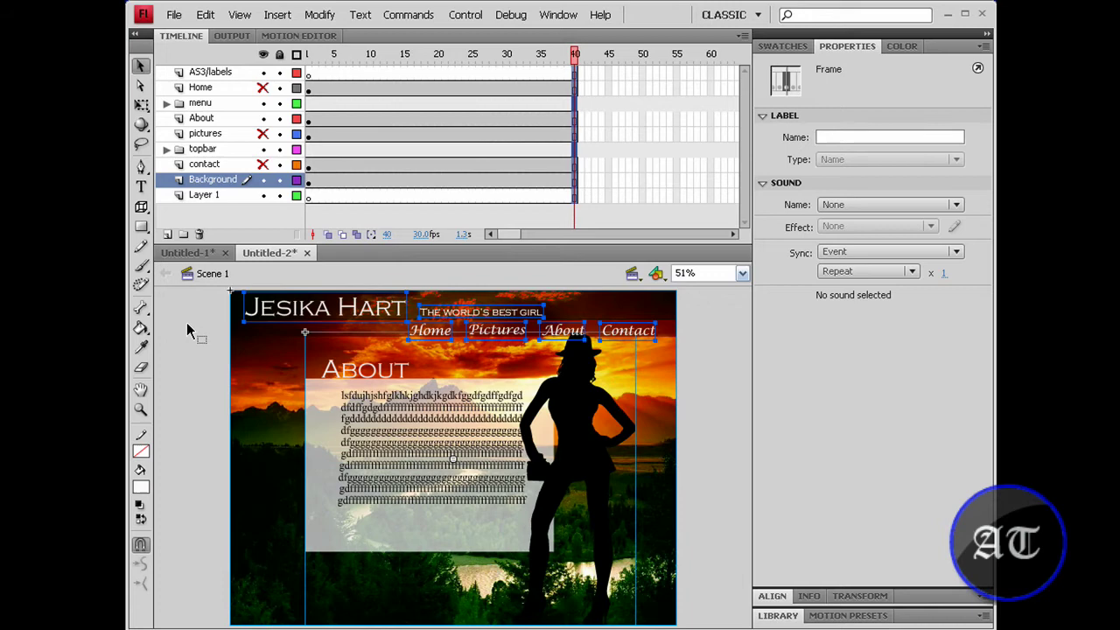
pyautogui.click(429, 146)
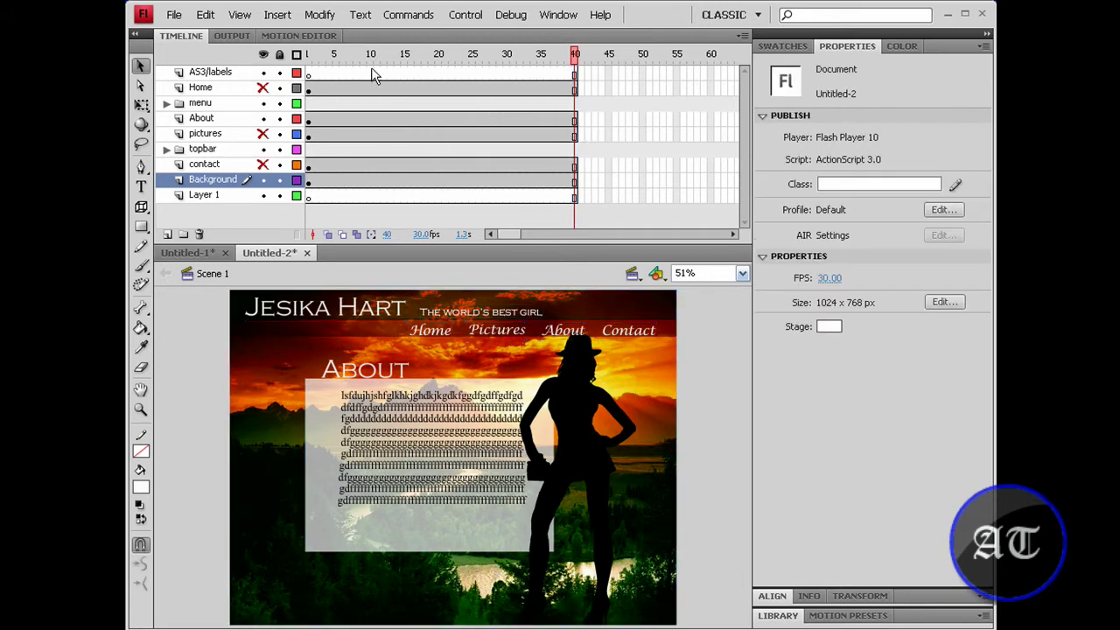
# Give frame 1 of the AS3/labels layer the frame label 'home'.
pyautogui.click(308, 73)
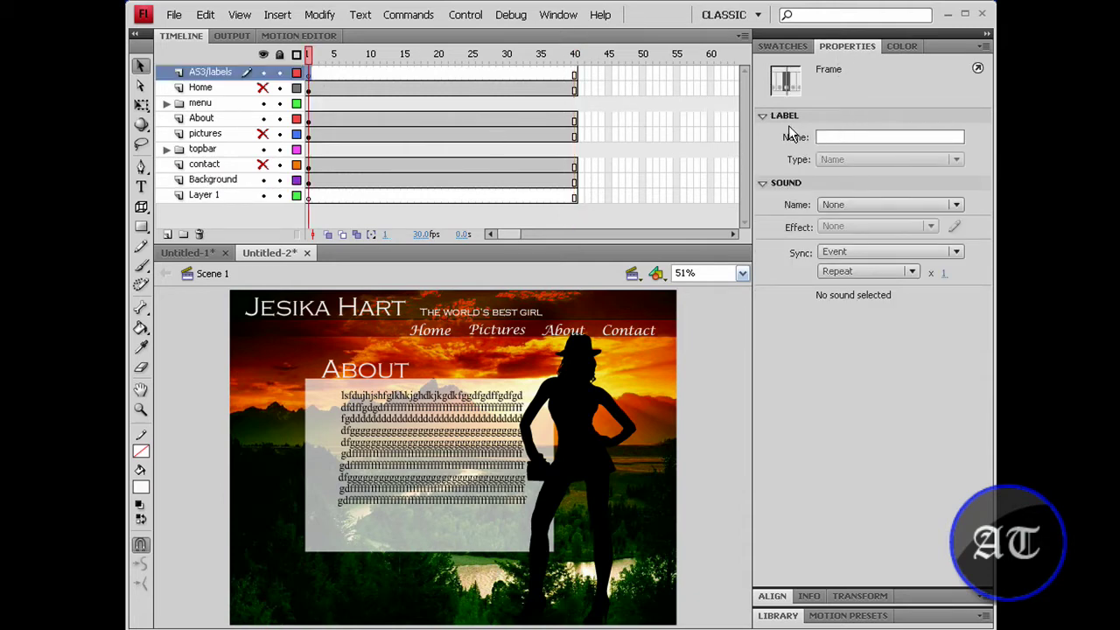
pyautogui.click(831, 133)
pyautogui.write('home')
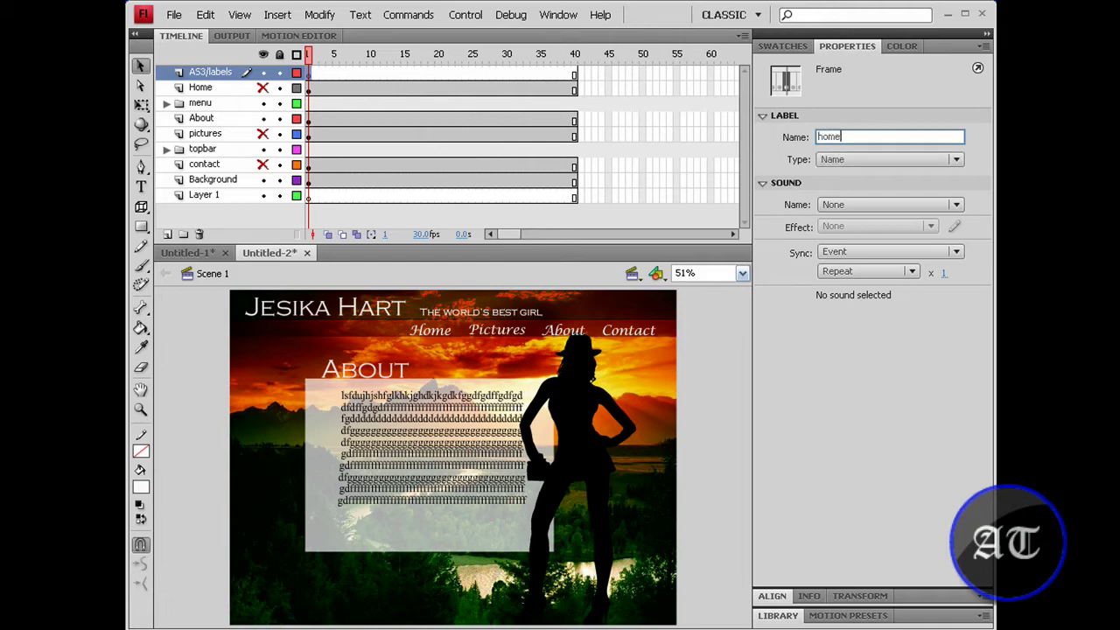
pyautogui.press('Return')
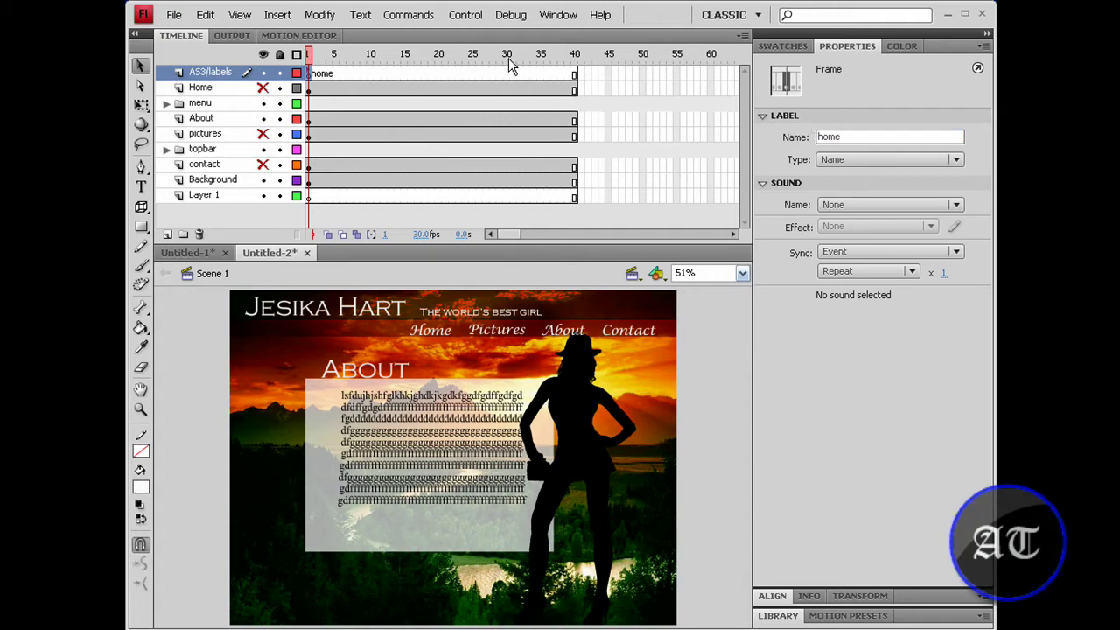
# Add a blank keyframe at frame 10 of AS3/labels labelled 'pictures'.
pyautogui.click(369, 75)
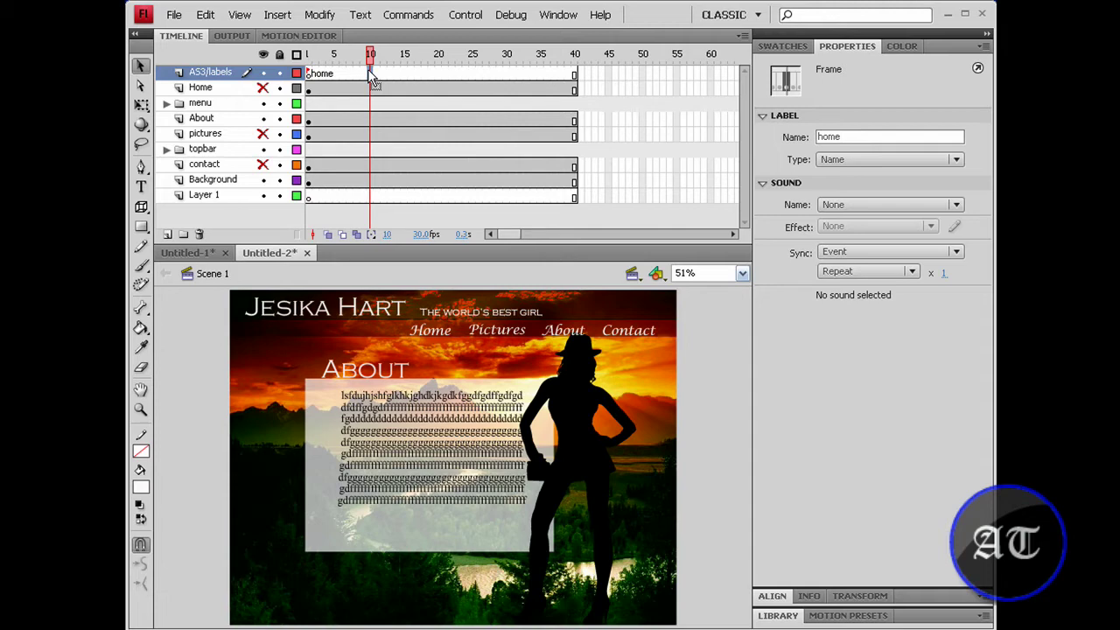
pyautogui.press('F6')
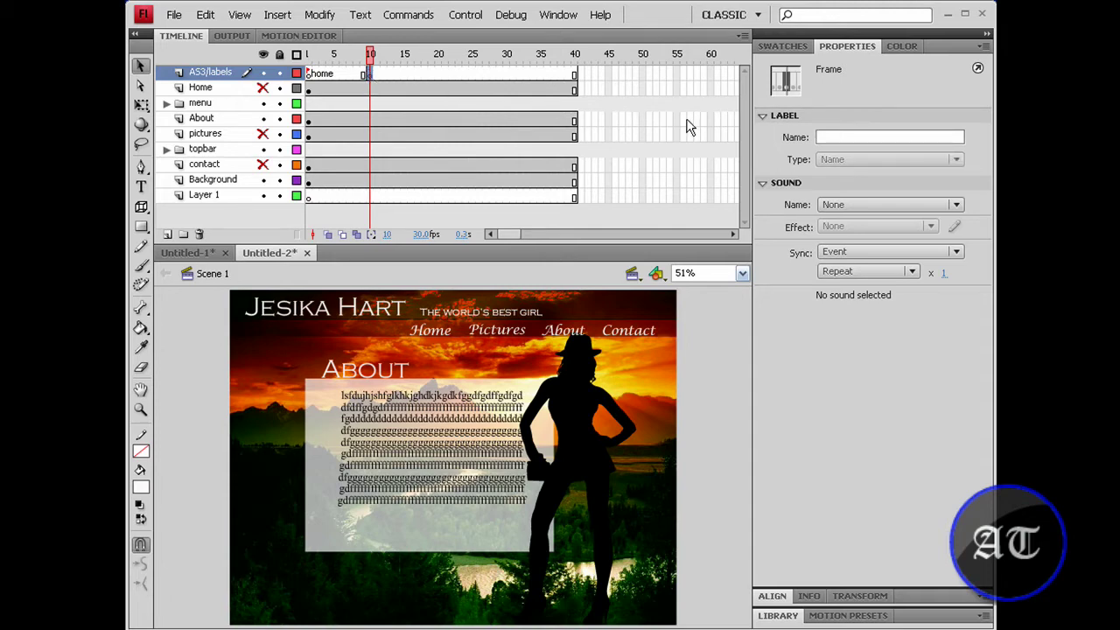
pyautogui.click(818, 139)
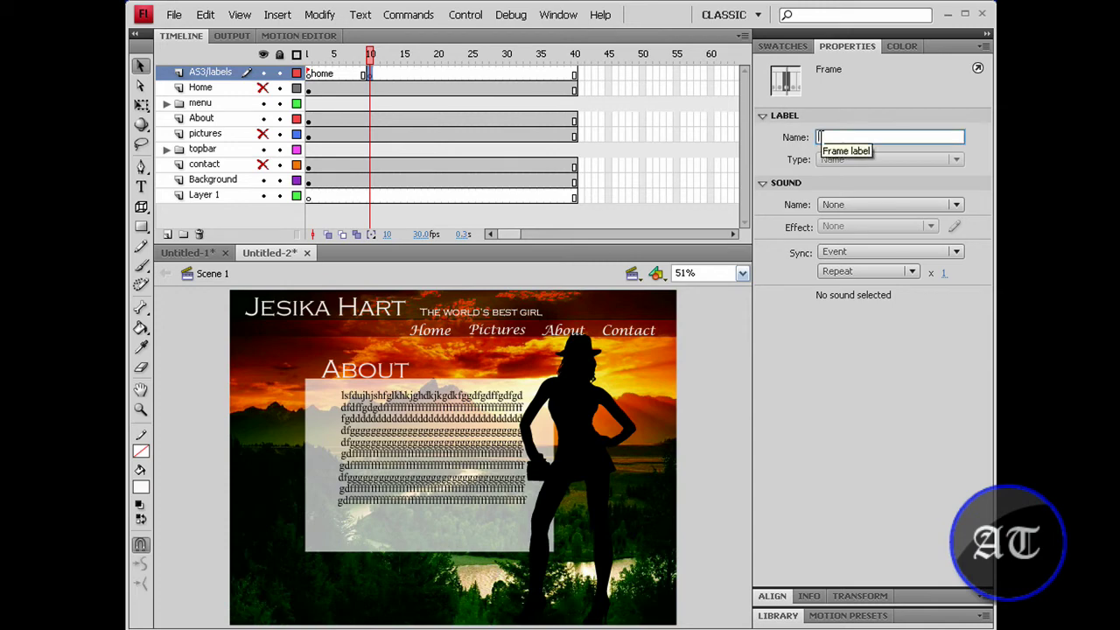
pyautogui.write('pictures')
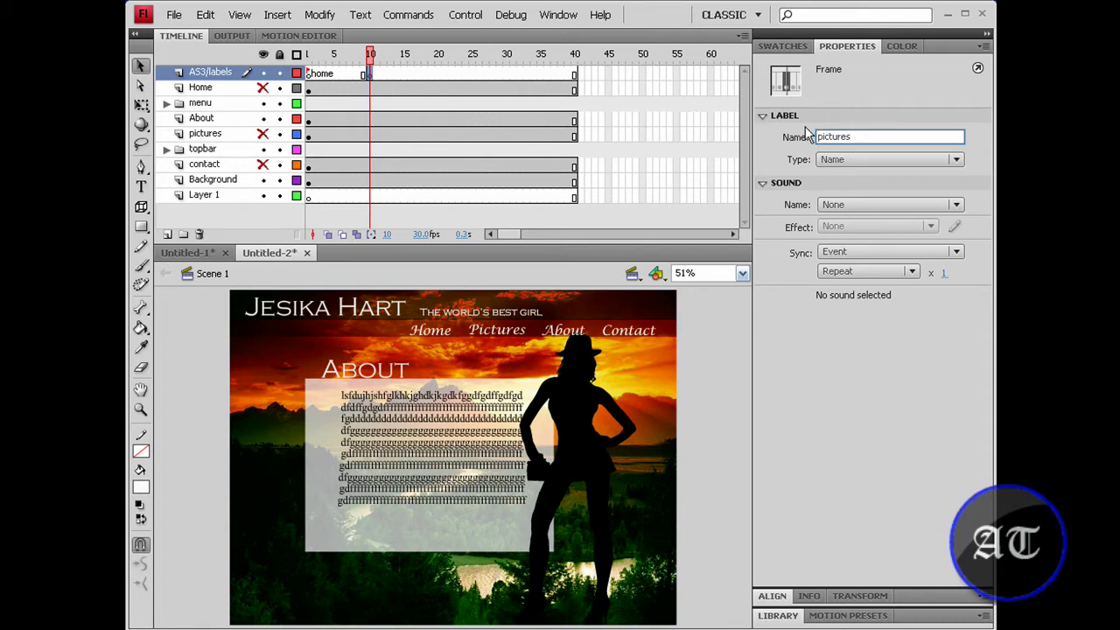
pyautogui.press('Return')
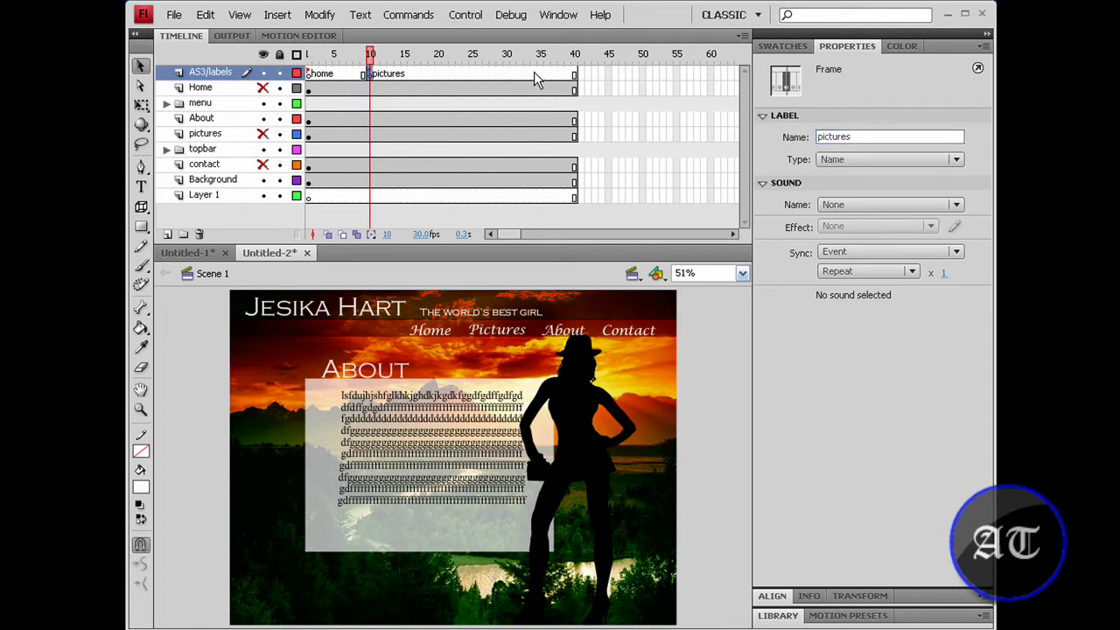
# Add a blank keyframe at frame 20 of AS3/labels labelled 'about'.
pyautogui.click(440, 74)
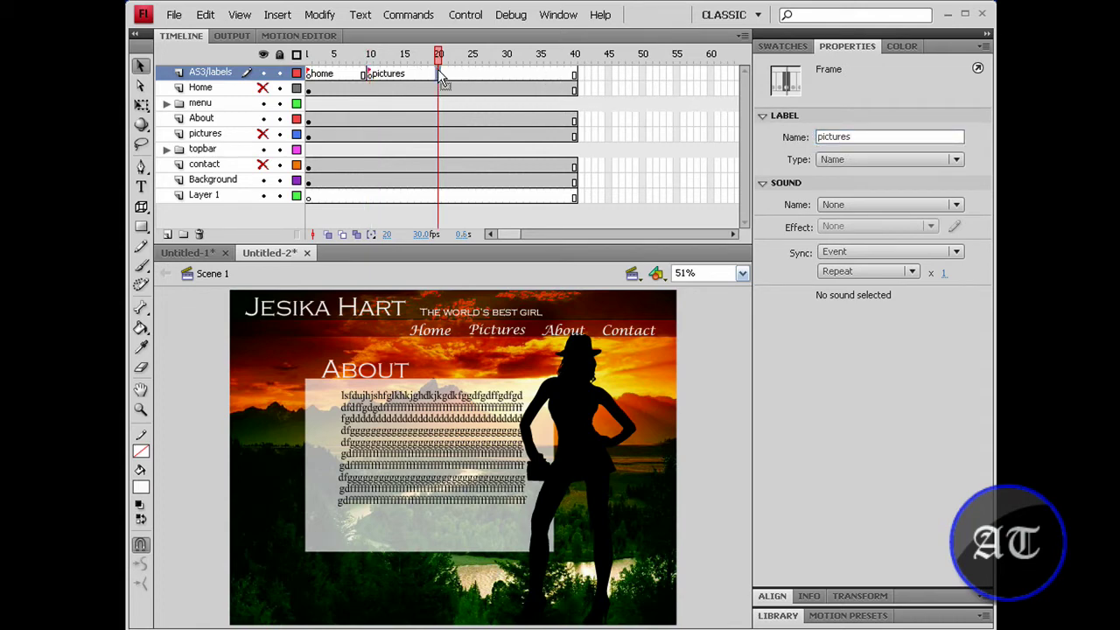
pyautogui.press('F7')
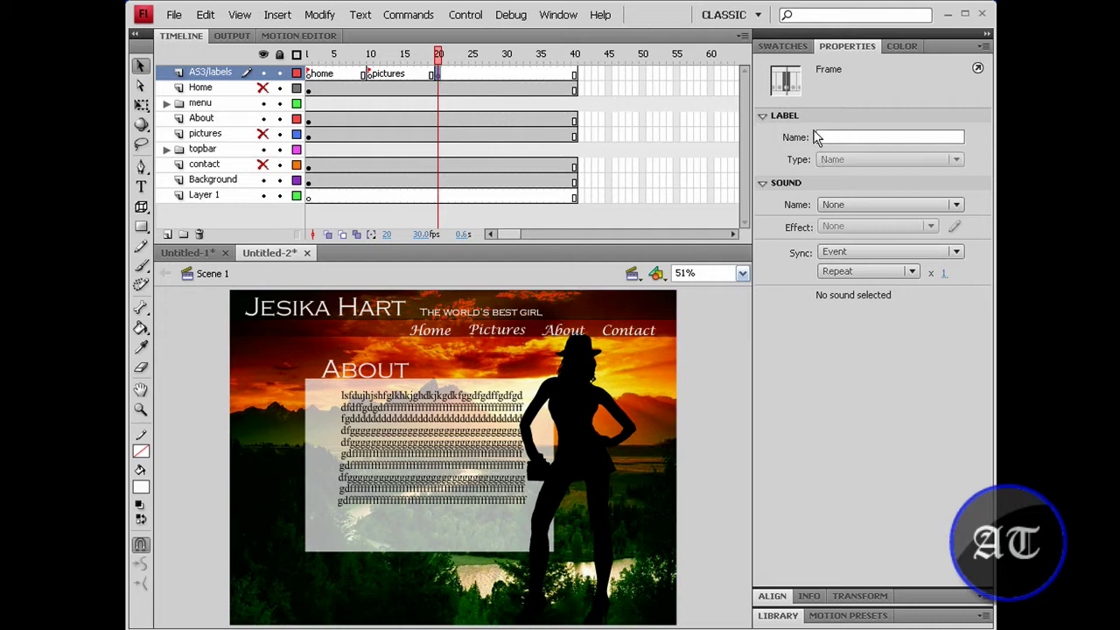
pyautogui.click(854, 138)
pyautogui.write('about')
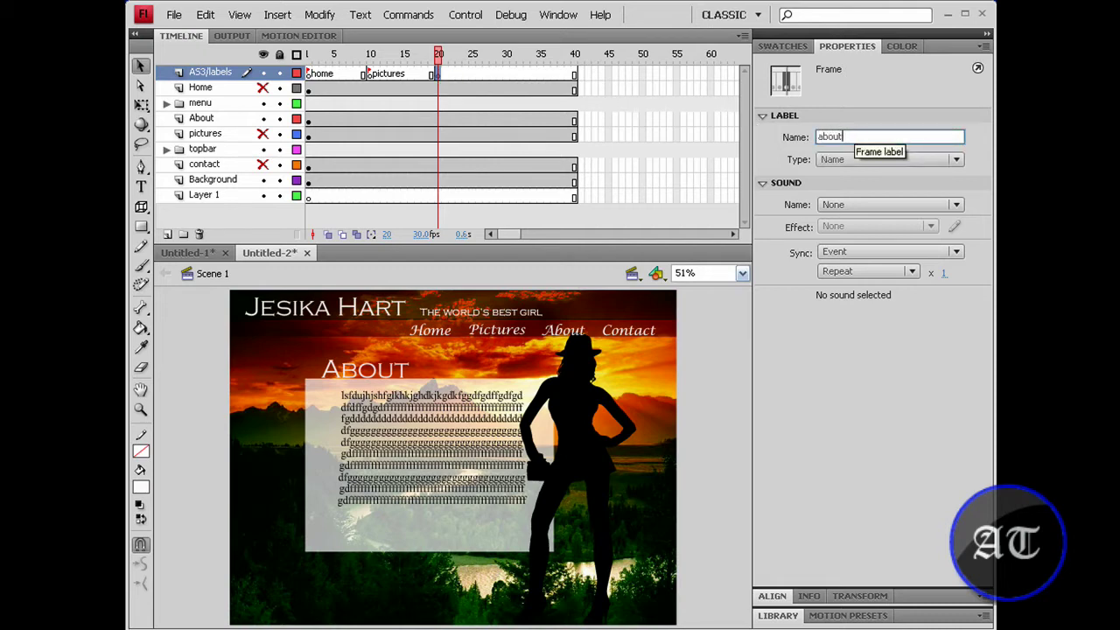
pyautogui.press('Return')
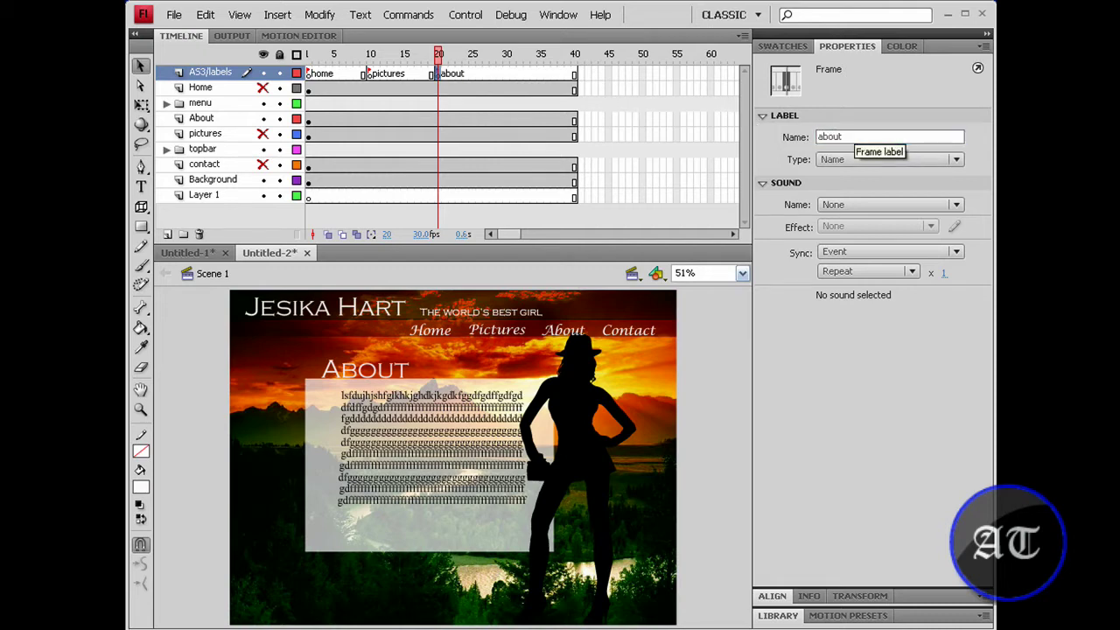
# Add a blank keyframe at frame 30 of AS3/labels labelled 'contact'.
pyautogui.click(506, 74)
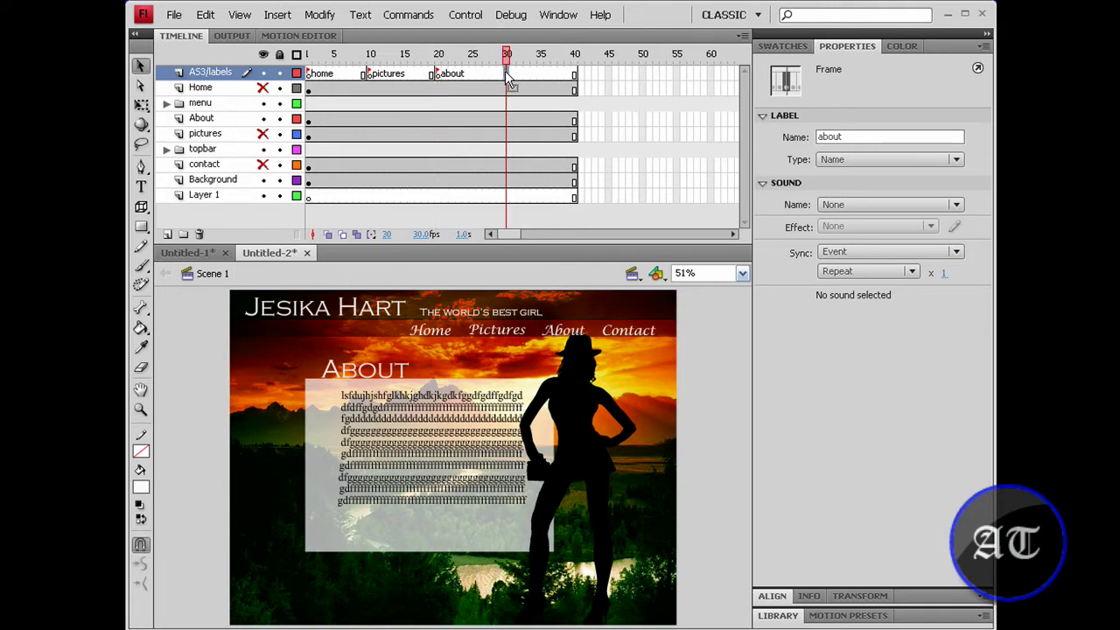
pyautogui.press('F7')
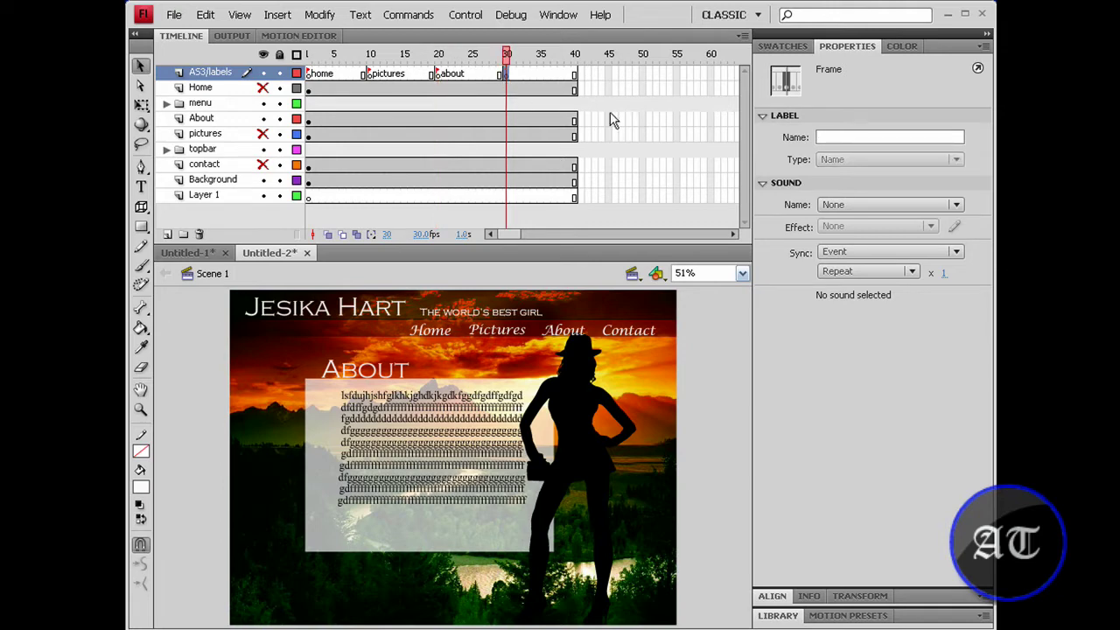
pyautogui.click(840, 138)
pyautogui.write('contact')
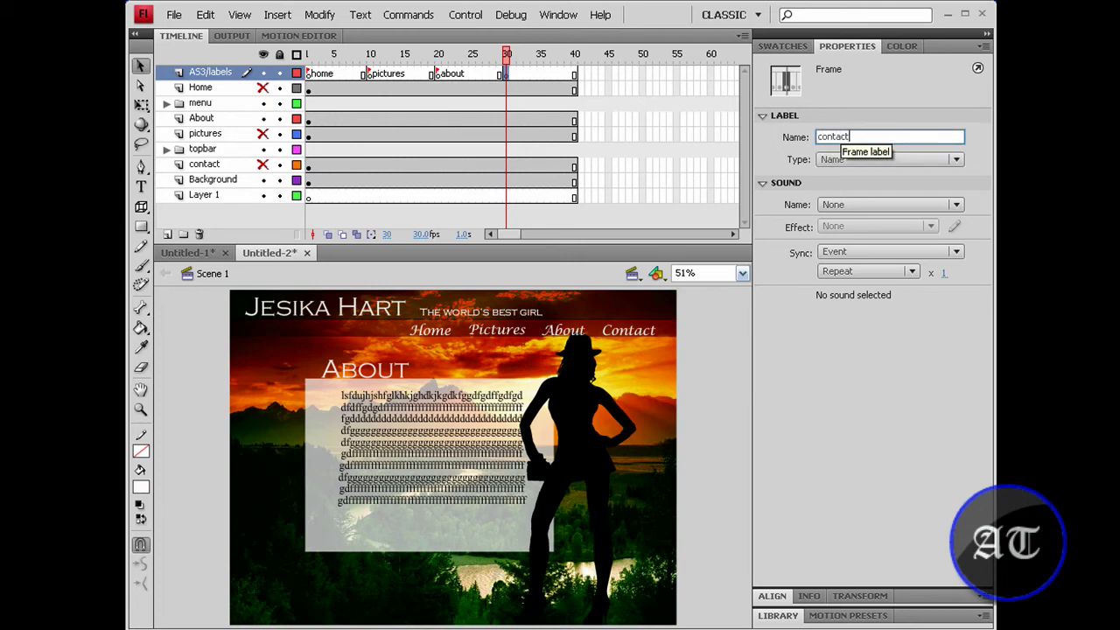
pyautogui.press('Return')
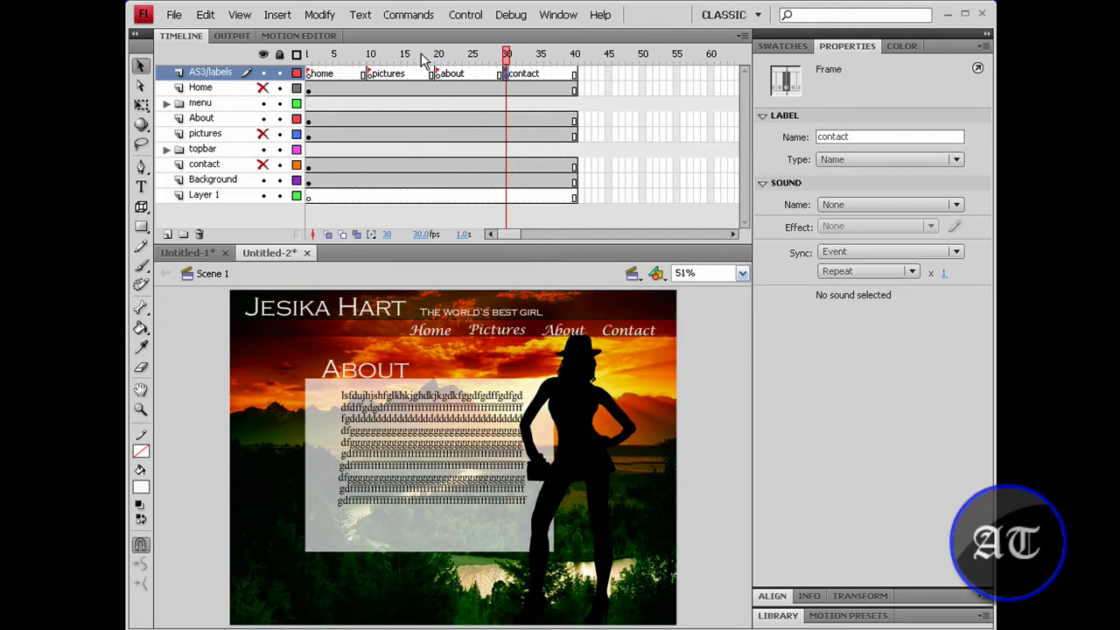
pyautogui.click(510, 68)
# At frame 1, hide the About layer and make the Home and pictures layers visible.
pyautogui.click(309, 74)
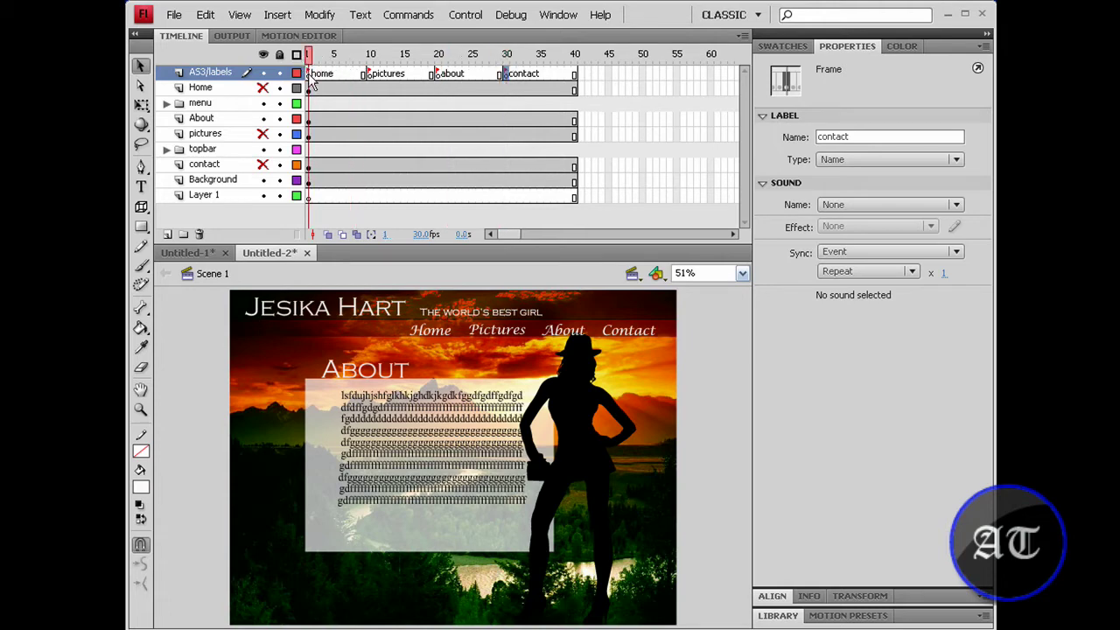
pyautogui.click(263, 118)
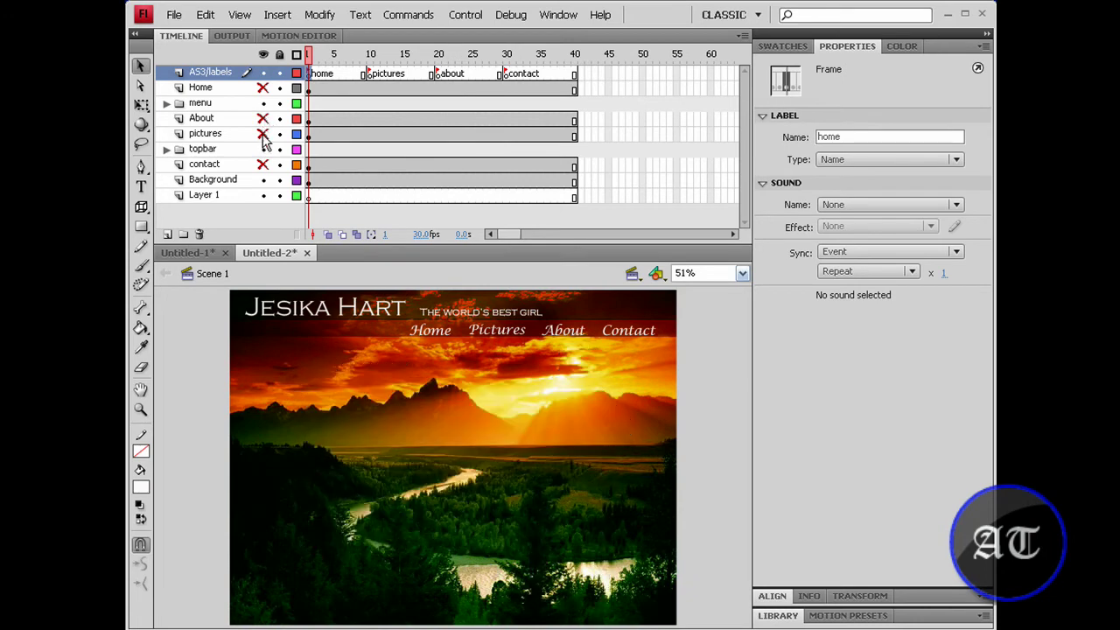
pyautogui.click(264, 89)
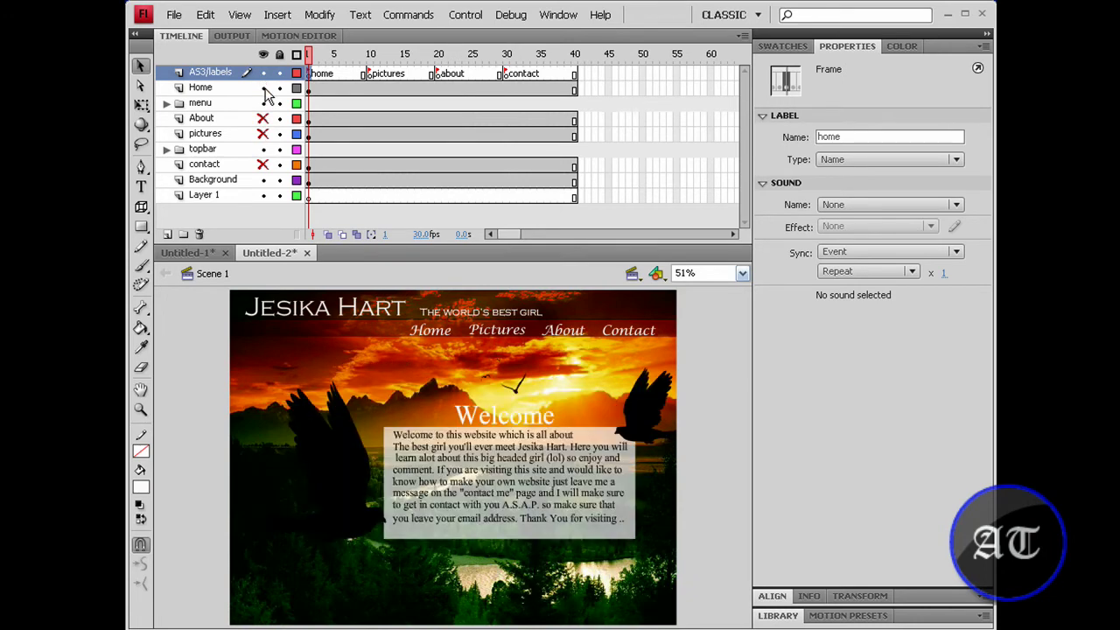
pyautogui.click(263, 133)
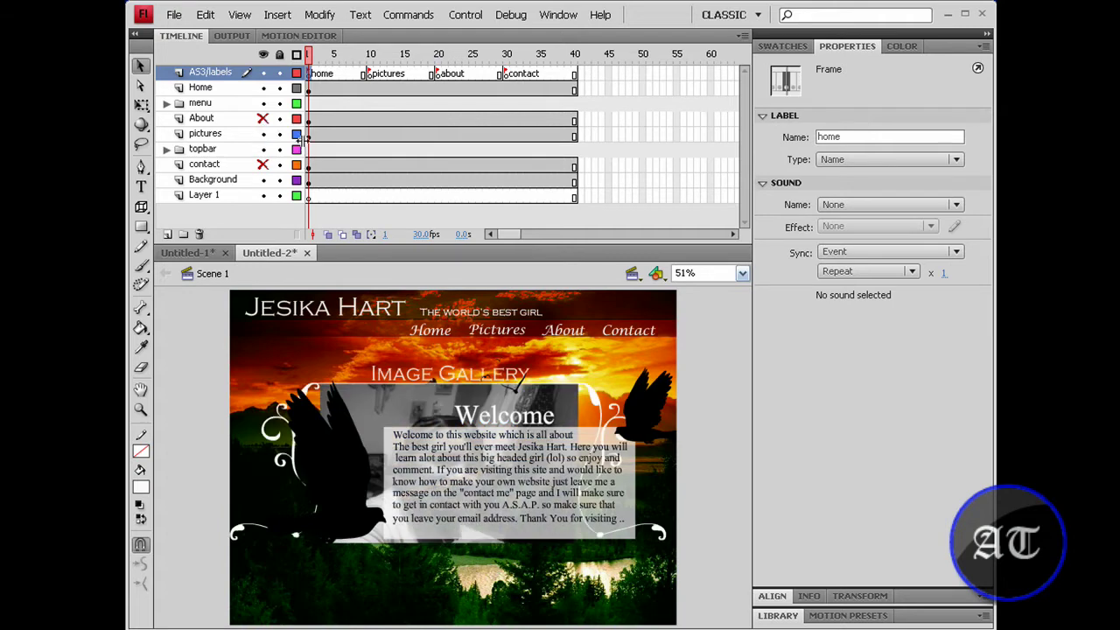
pyautogui.click(309, 89)
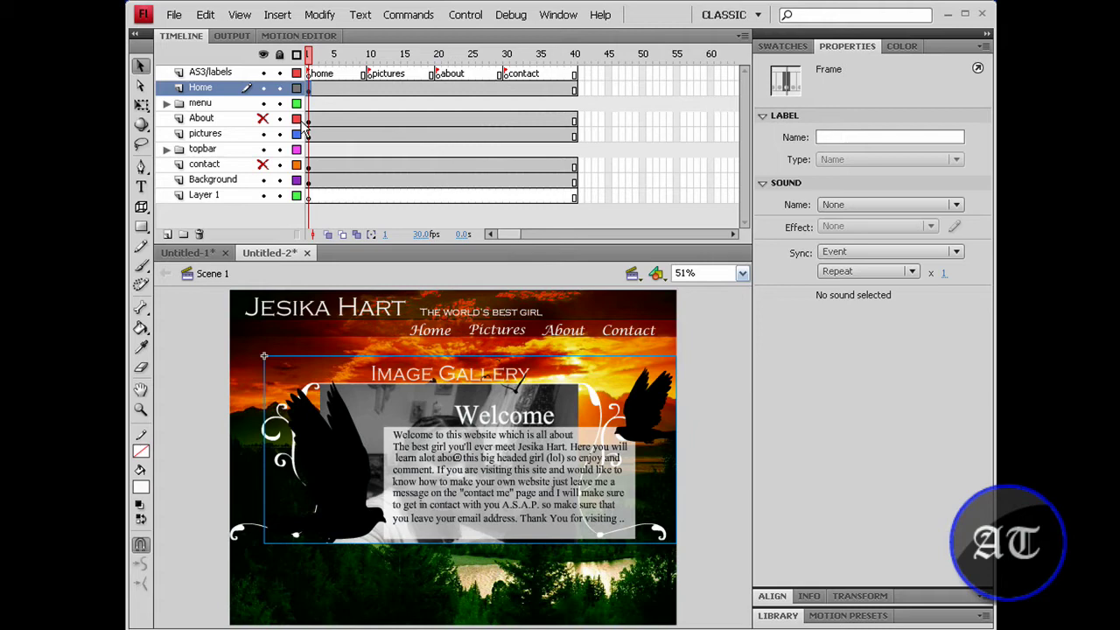
# Move the pictures keyframe to frame 10 and insert a blank keyframe at Home frame 10.
pyautogui.click(309, 137)
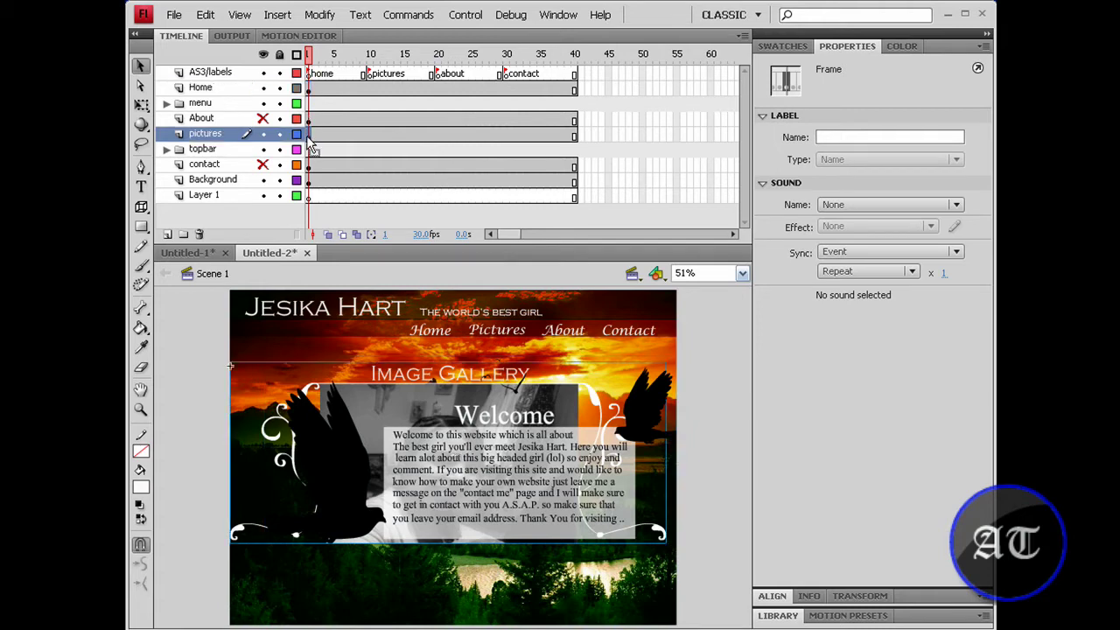
pyautogui.moveTo(308, 138); pyautogui.dragTo(372, 137)
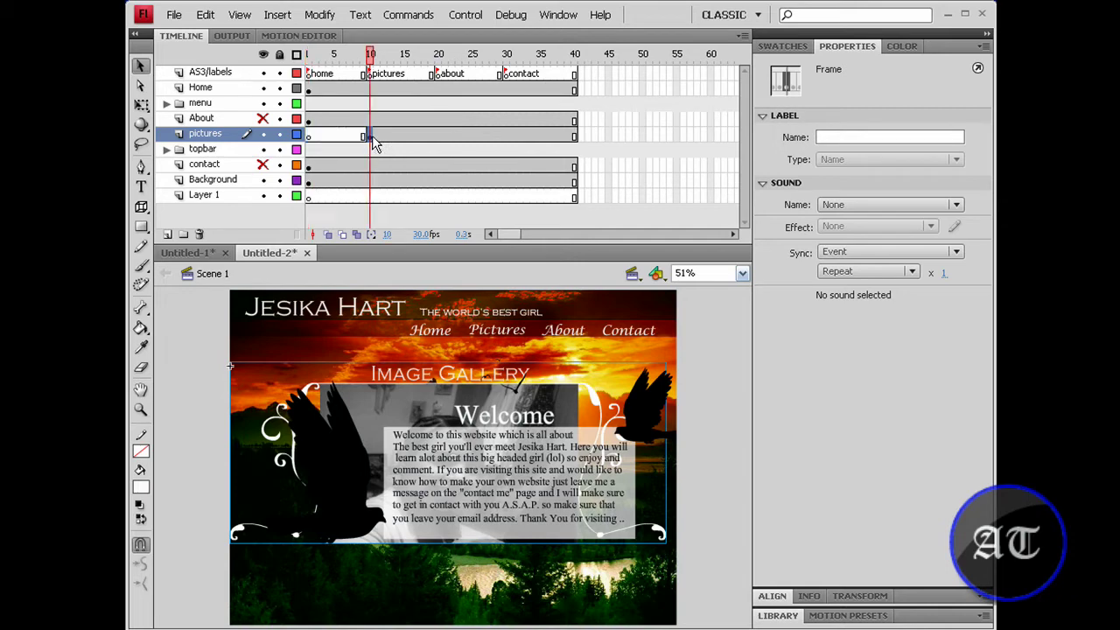
pyautogui.rightClick(370, 91)
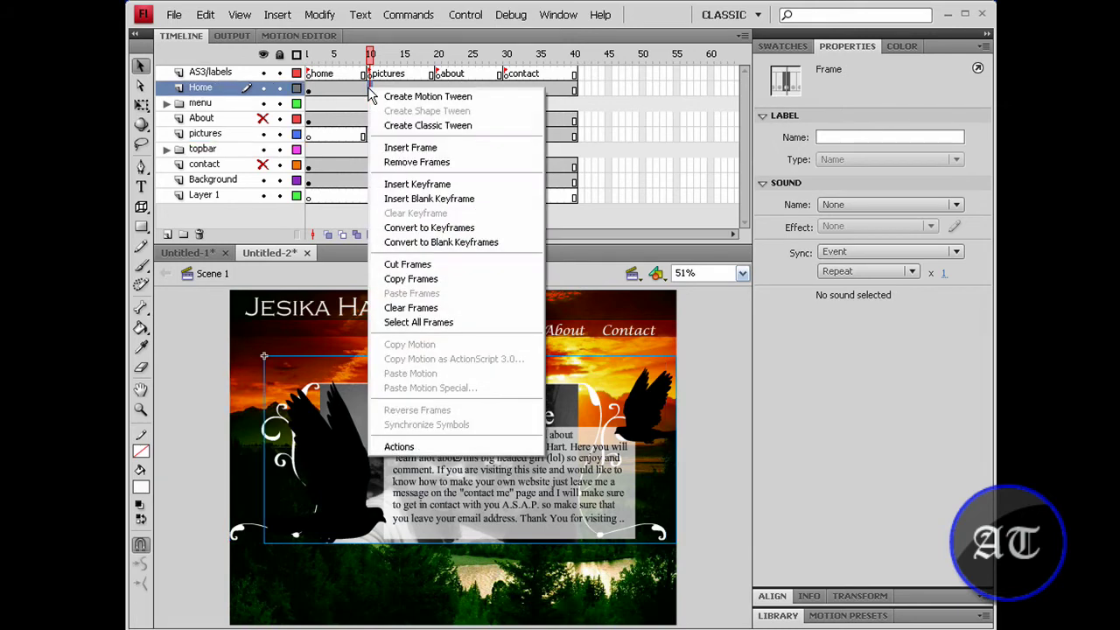
pyautogui.click(451, 200)
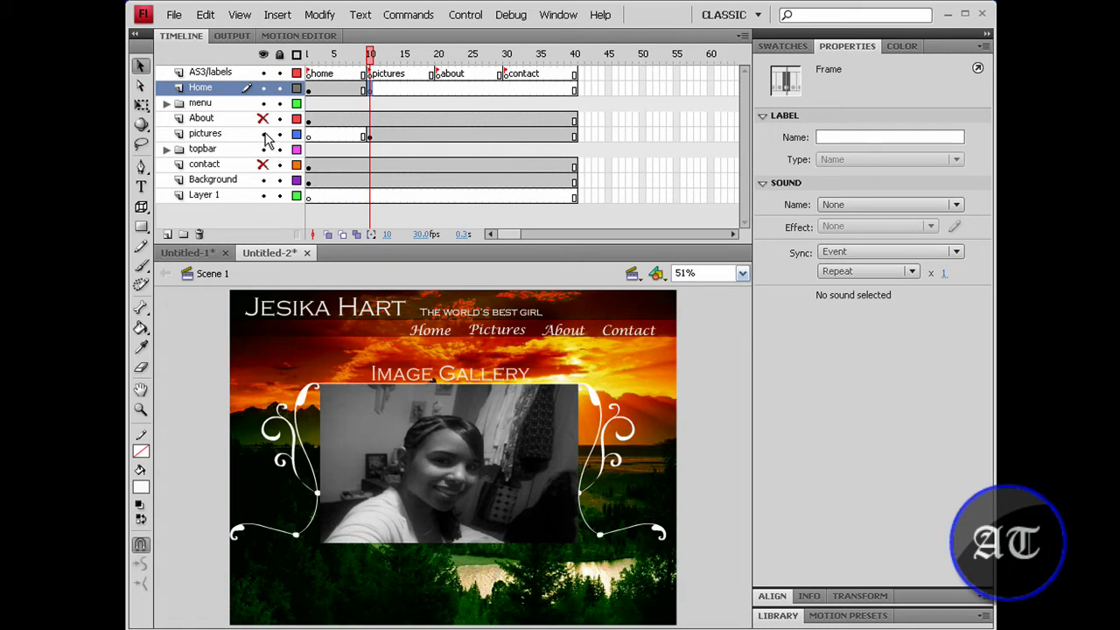
# Show the About layer, start its content at frame 20, and blank the pictures layer at frame 20.
pyautogui.click(262, 119)
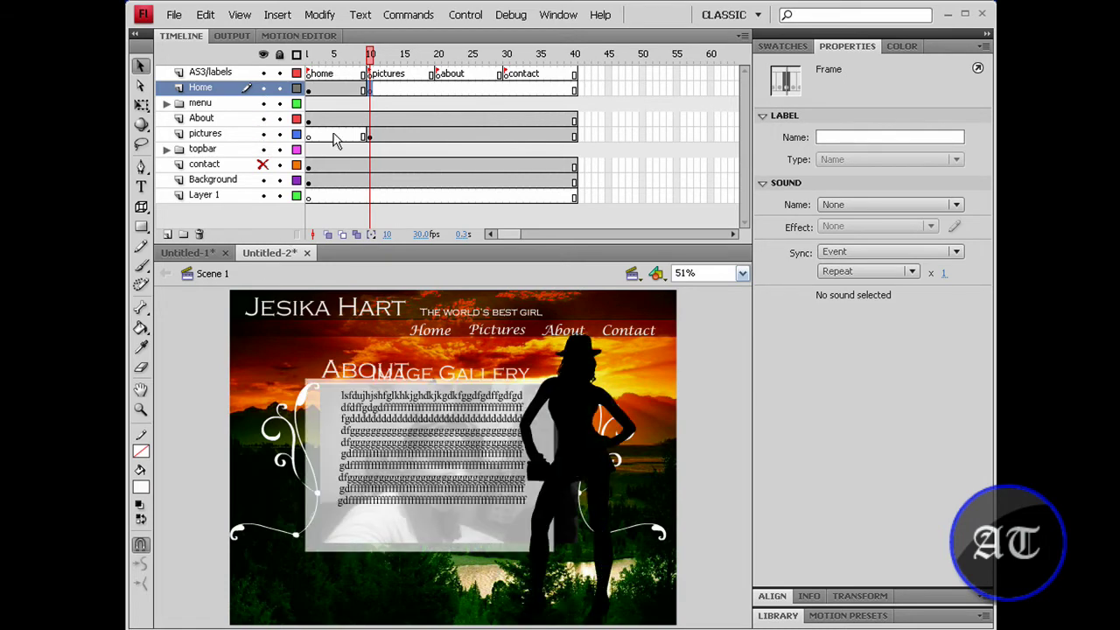
pyautogui.click(308, 119)
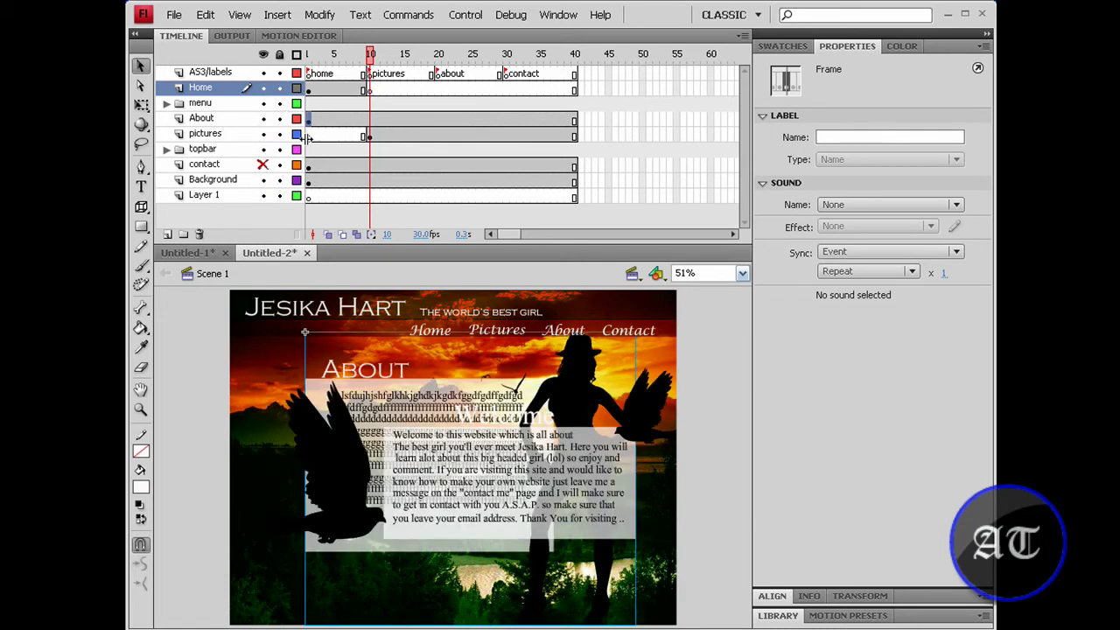
pyautogui.click(308, 118)
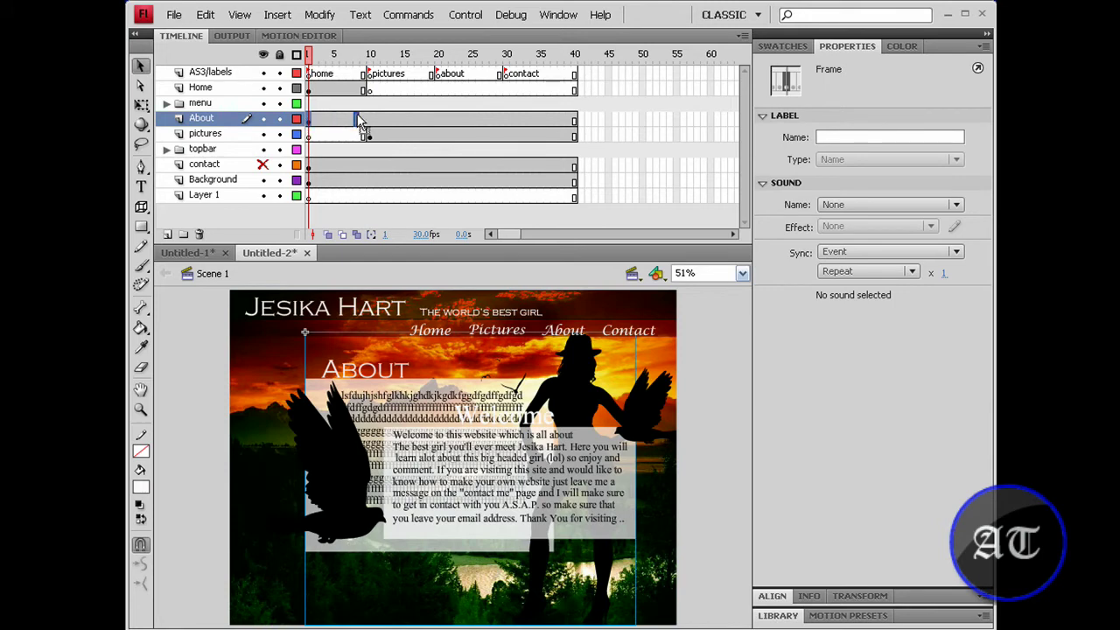
pyautogui.click(439, 105)
pyautogui.hotkey('ctrl', 'z')
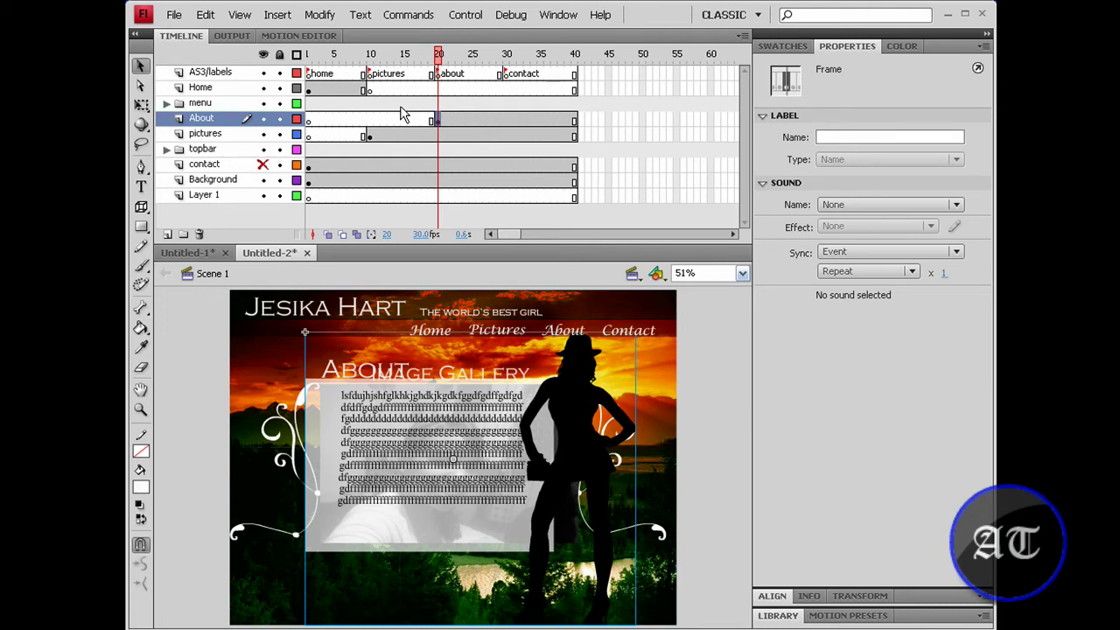
pyautogui.rightClick(440, 136)
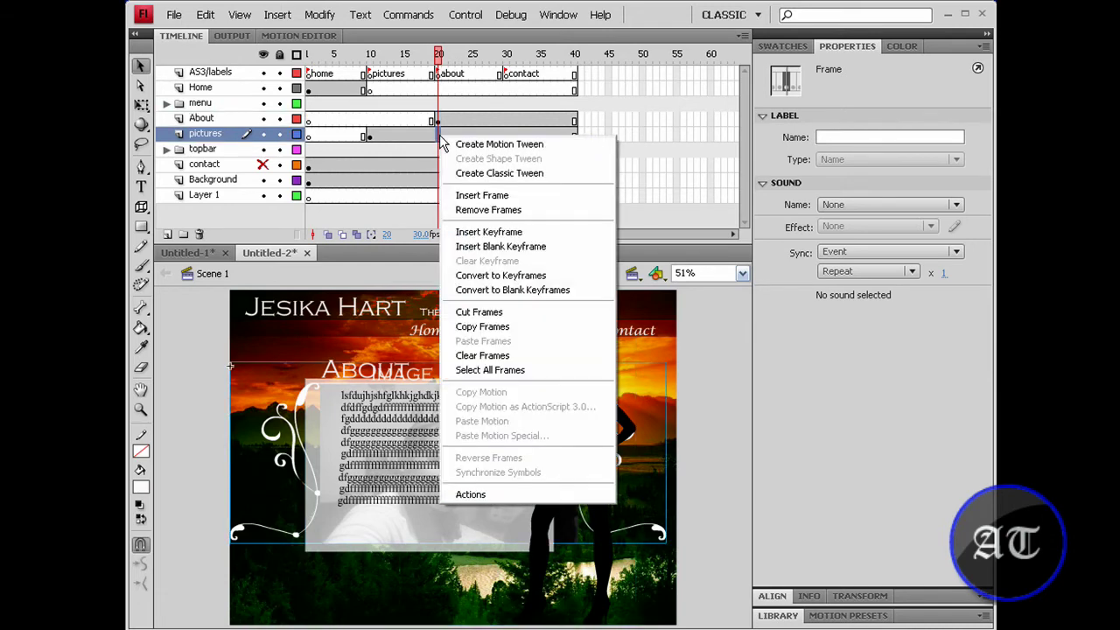
pyautogui.click(514, 247)
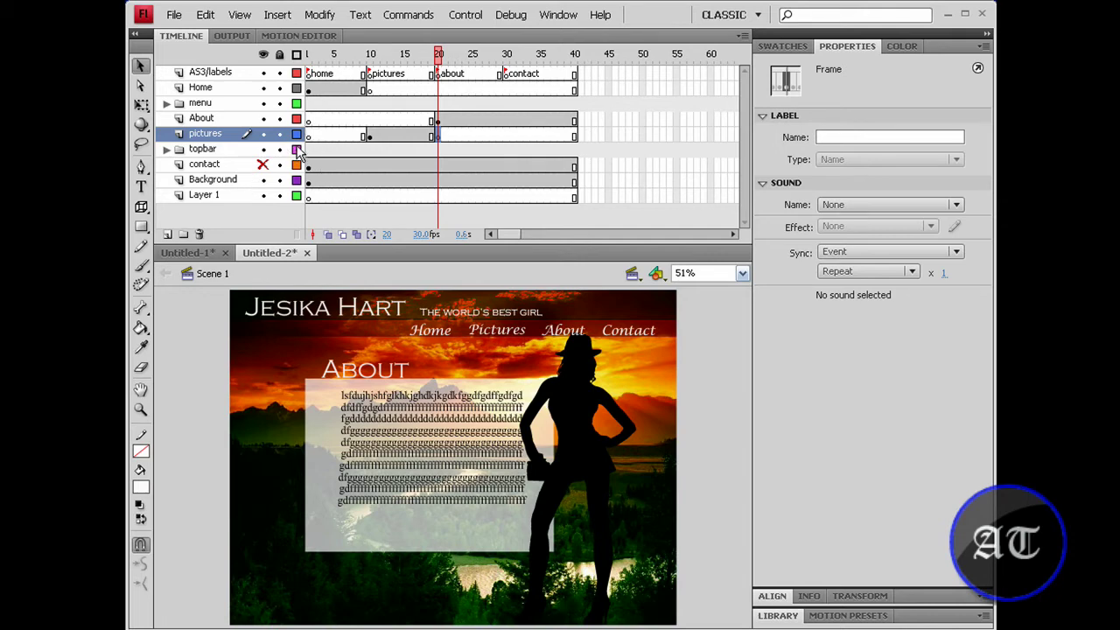
# Show the contact layer, start its content at frame 30, and blank the About layer at frame 30.
pyautogui.click(262, 166)
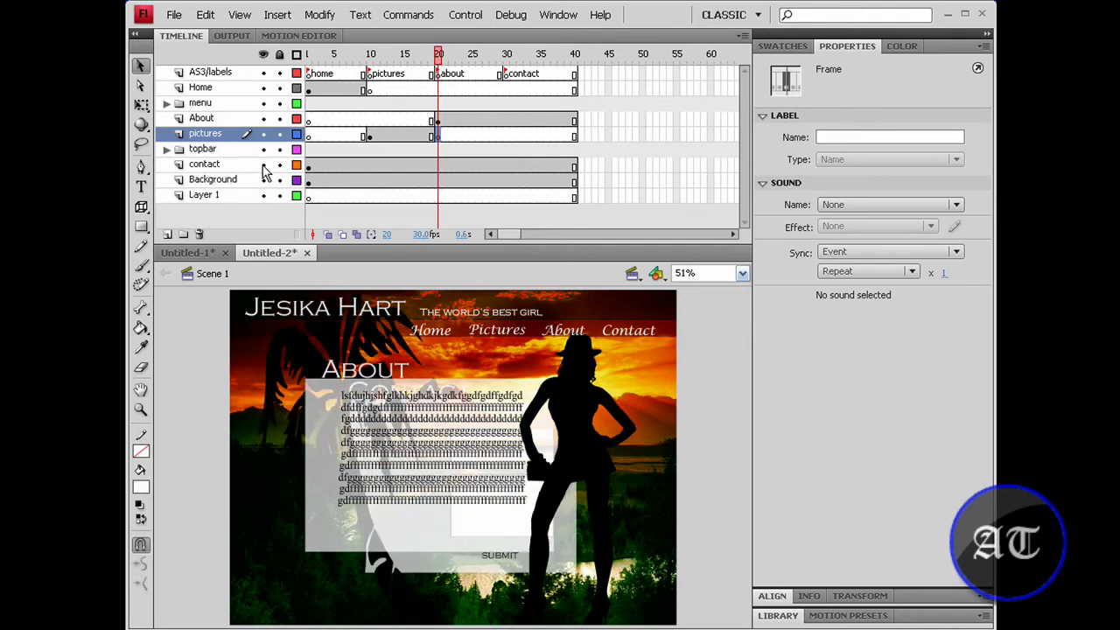
pyautogui.click(309, 168)
pyautogui.moveTo(309, 168); pyautogui.dragTo(492, 168)
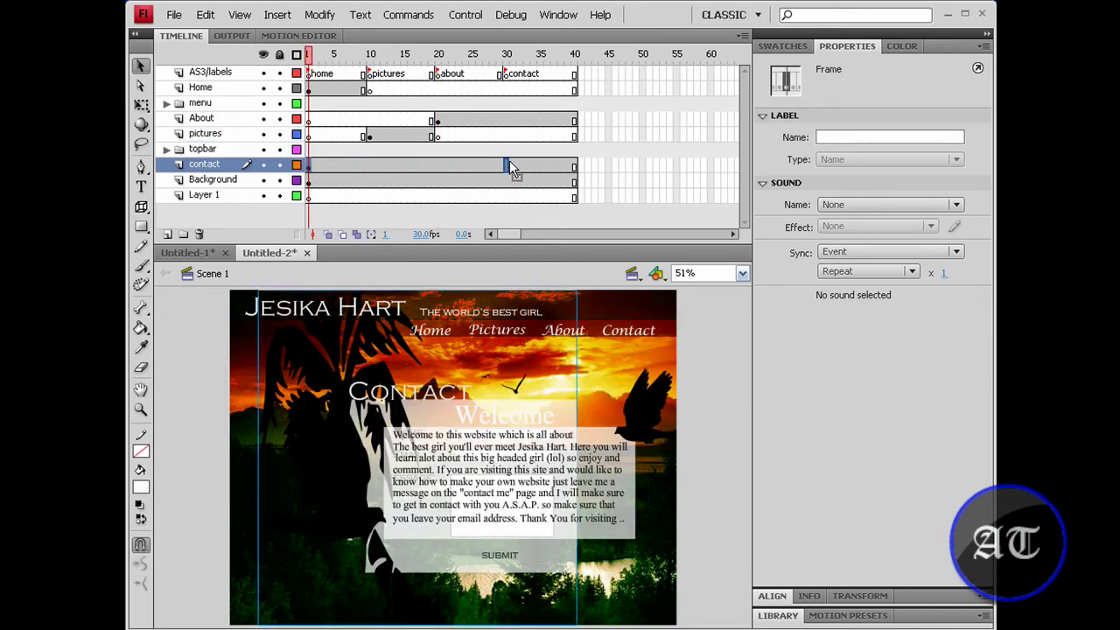
pyautogui.moveTo(507, 163); pyautogui.dragTo(503, 167)
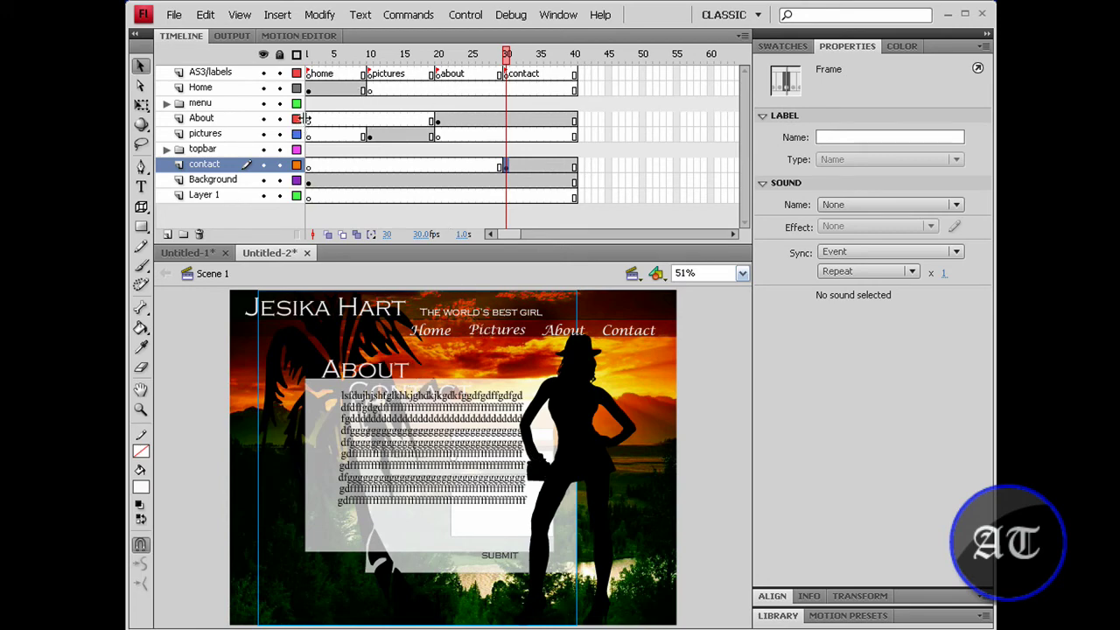
pyautogui.rightClick(506, 122)
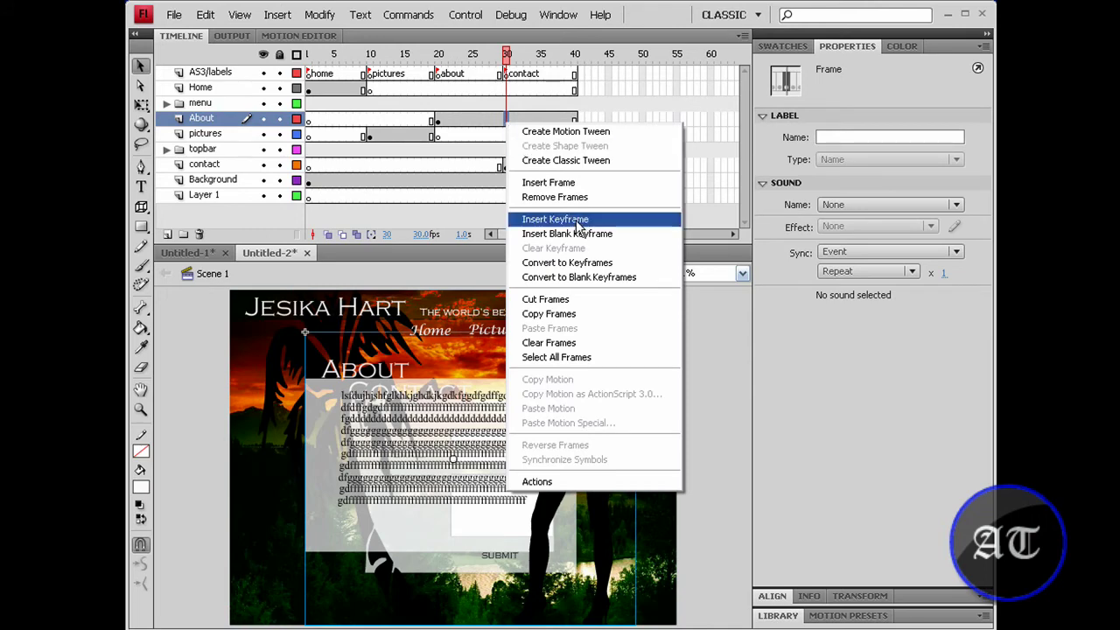
pyautogui.click(576, 235)
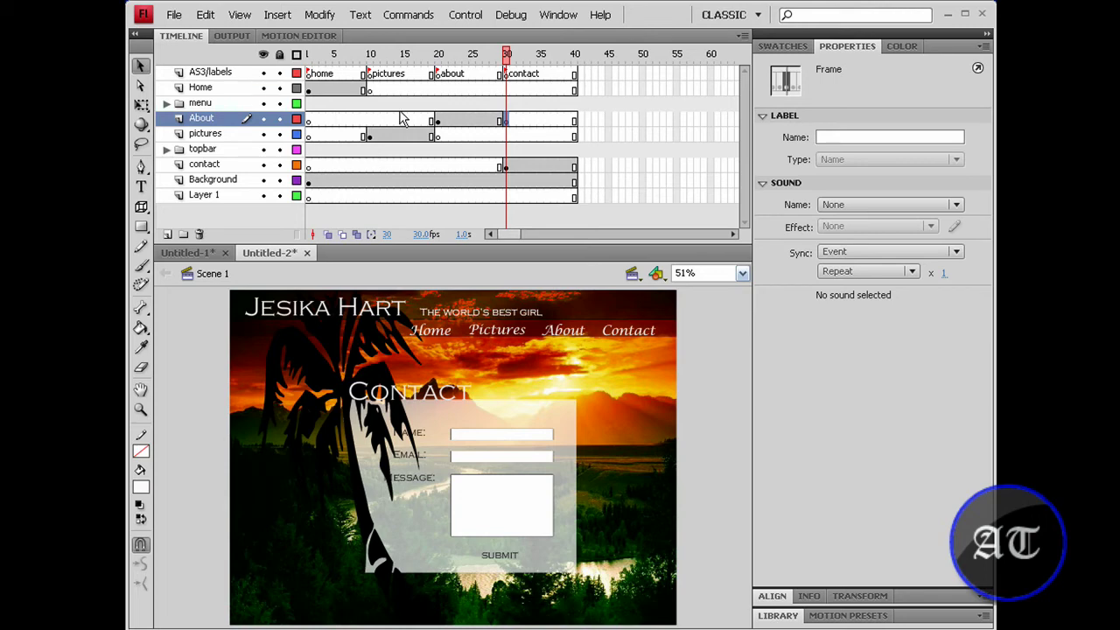
# Play the timeline to check the page sequence, then return to frame 1 of AS3/labels.
pyautogui.press('Return')
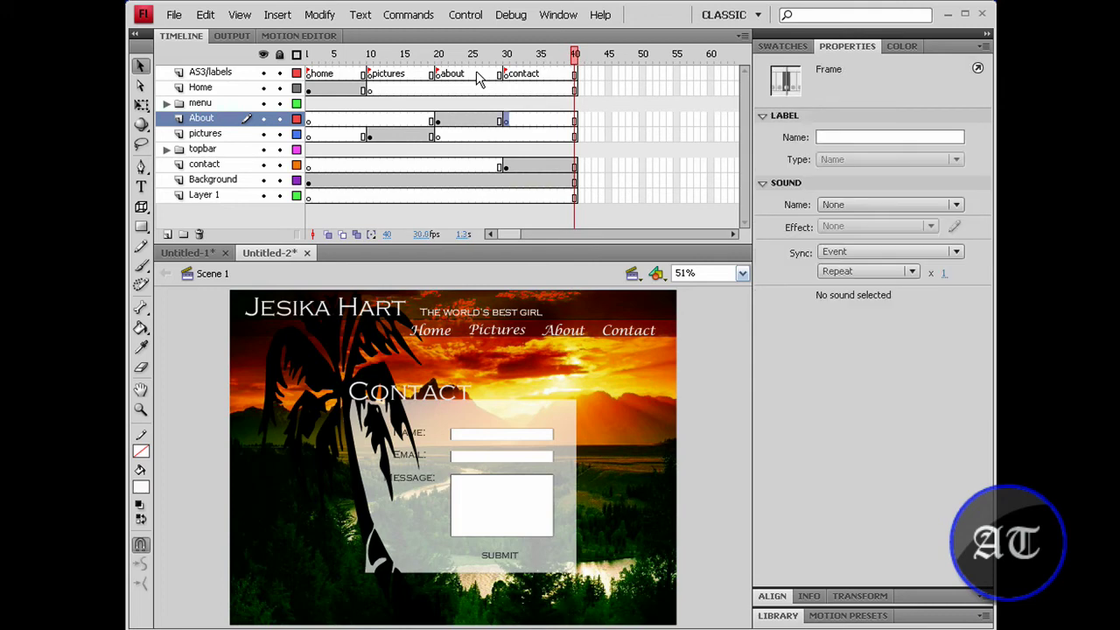
pyautogui.press('Return')
pyautogui.click(309, 76)
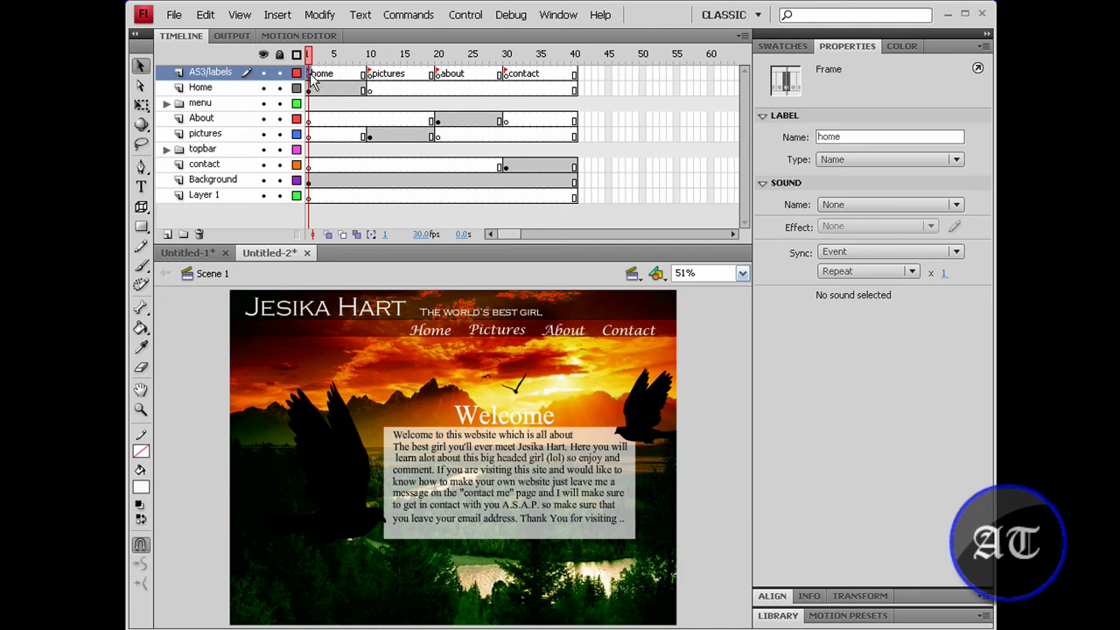
# Enter the stop(); action in the Actions panel for frame 1 of AS3/labels.
pyautogui.click(558, 15)
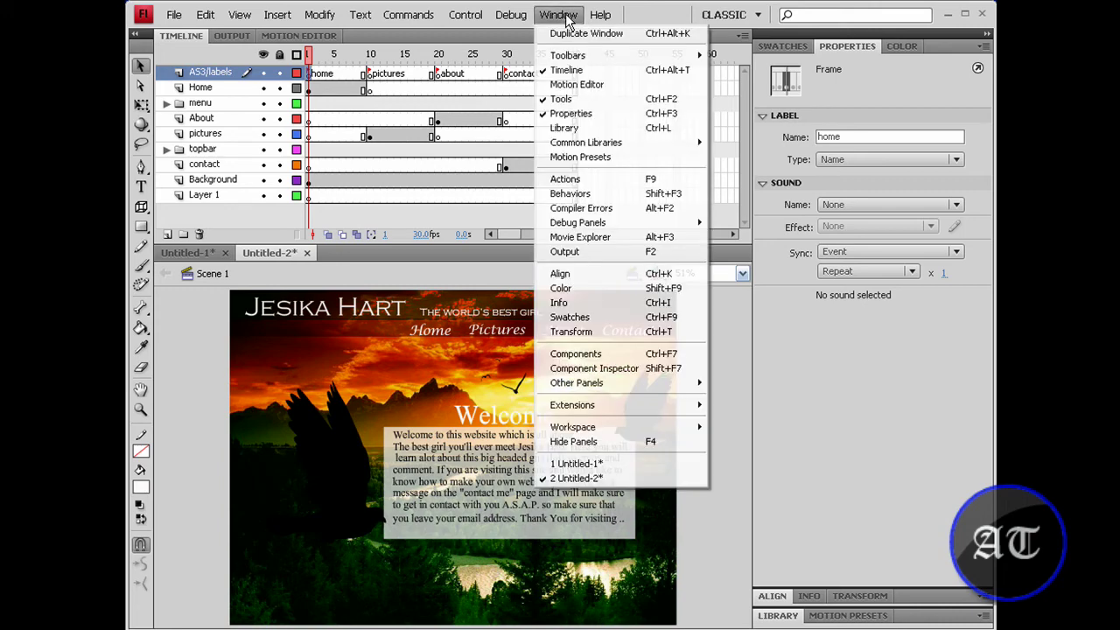
pyautogui.click(618, 183)
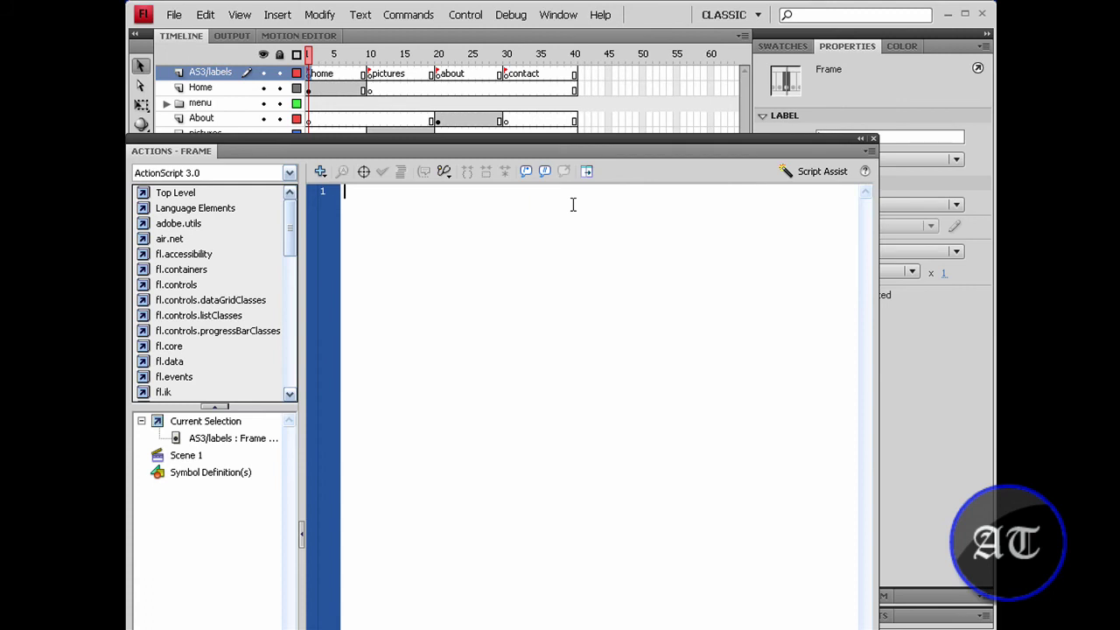
pyautogui.write('s')
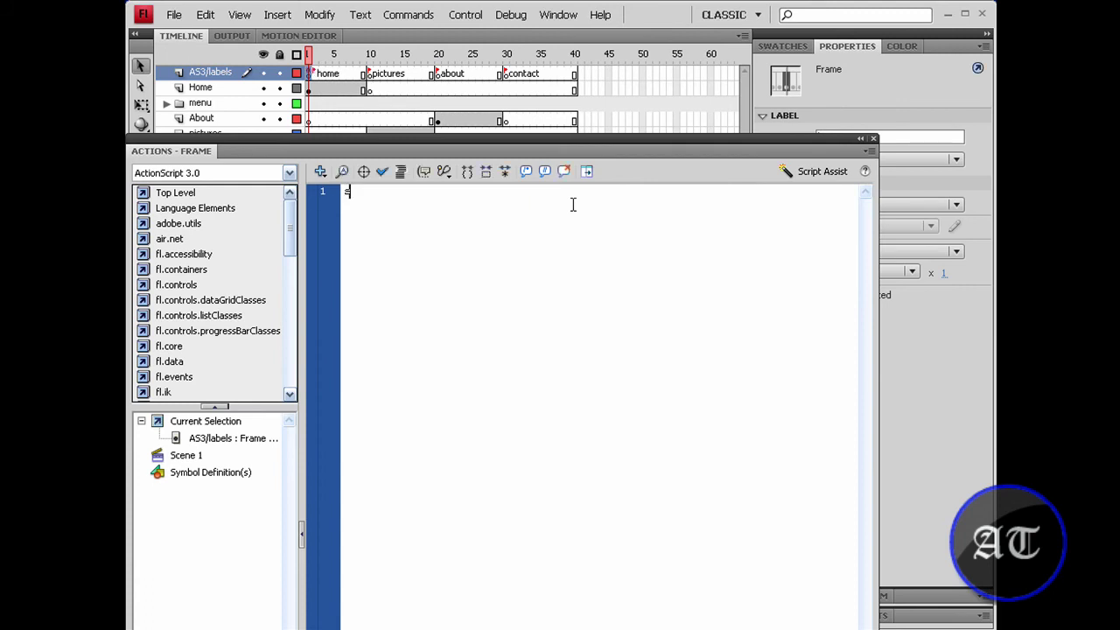
pyautogui.write('top()')
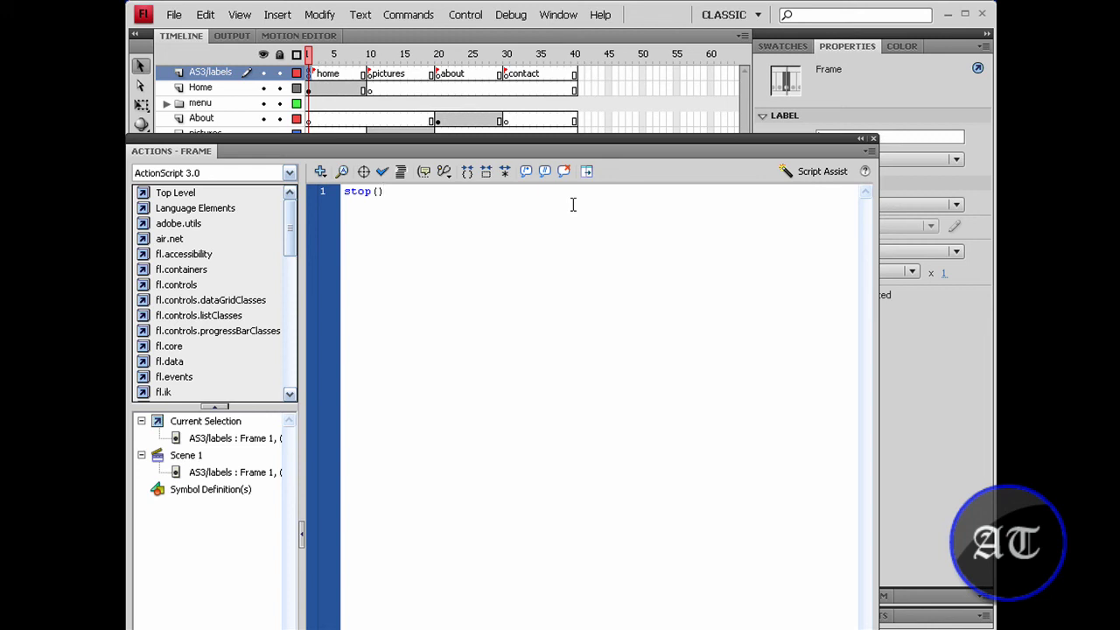
pyautogui.write(';')
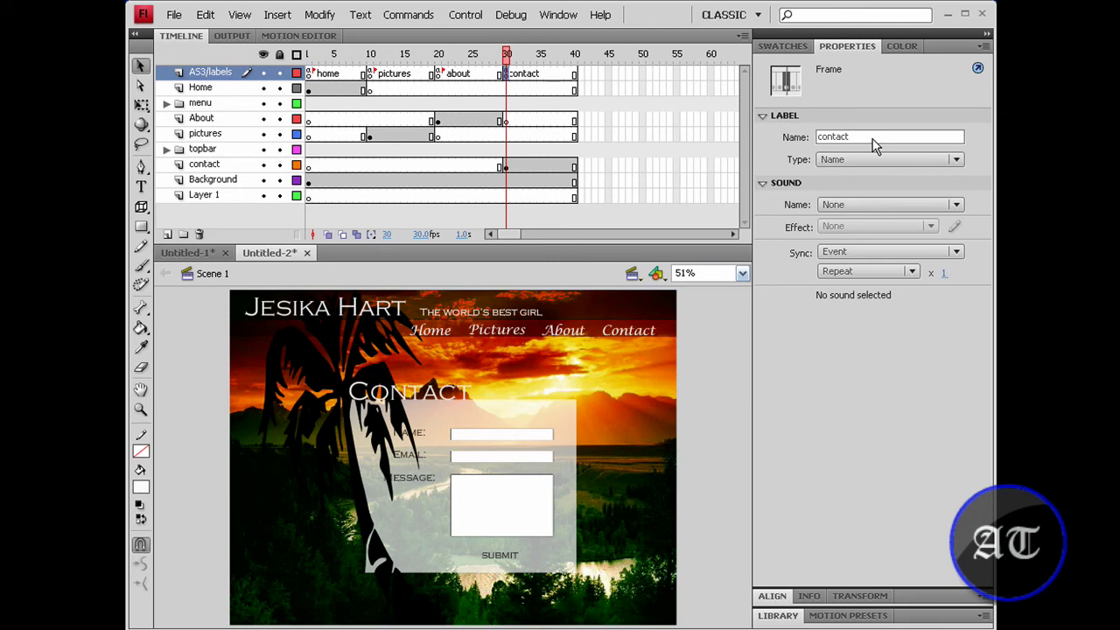
# Export the SWF with Ctrl+Enter and check Flash Player's Control menu on the Welcome page.
pyautogui.hotkey('ctrl', 'Return')
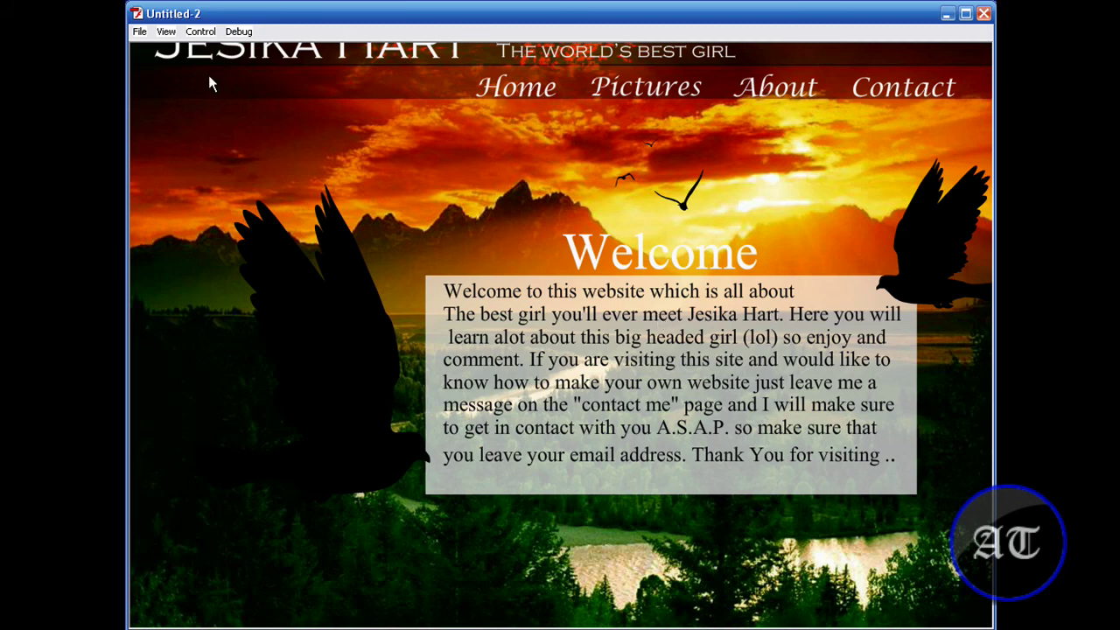
pyautogui.click(200, 32)
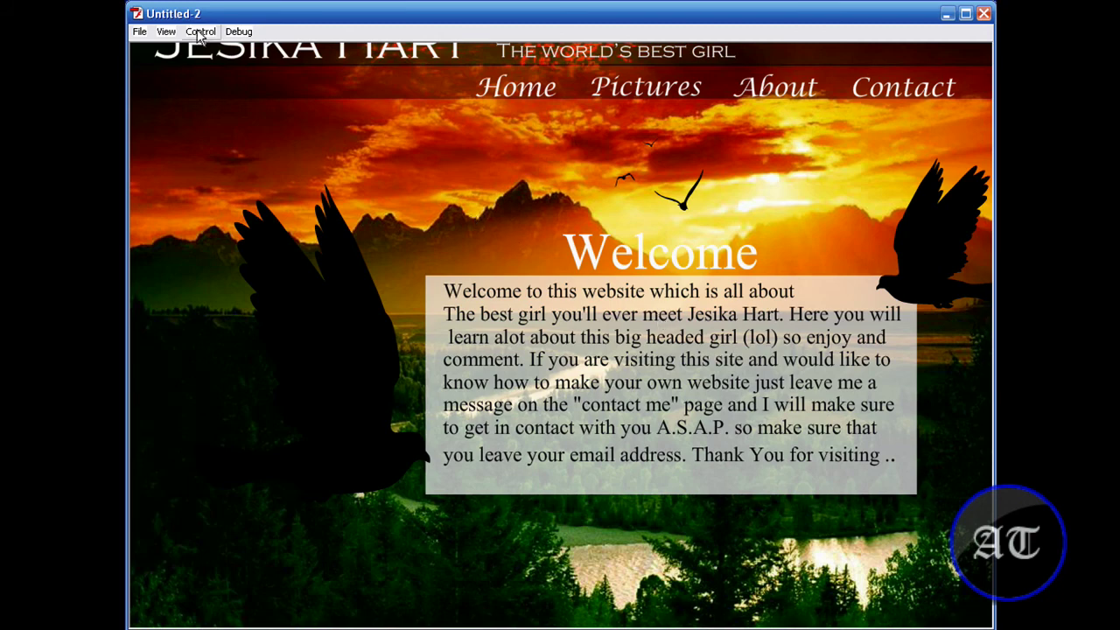